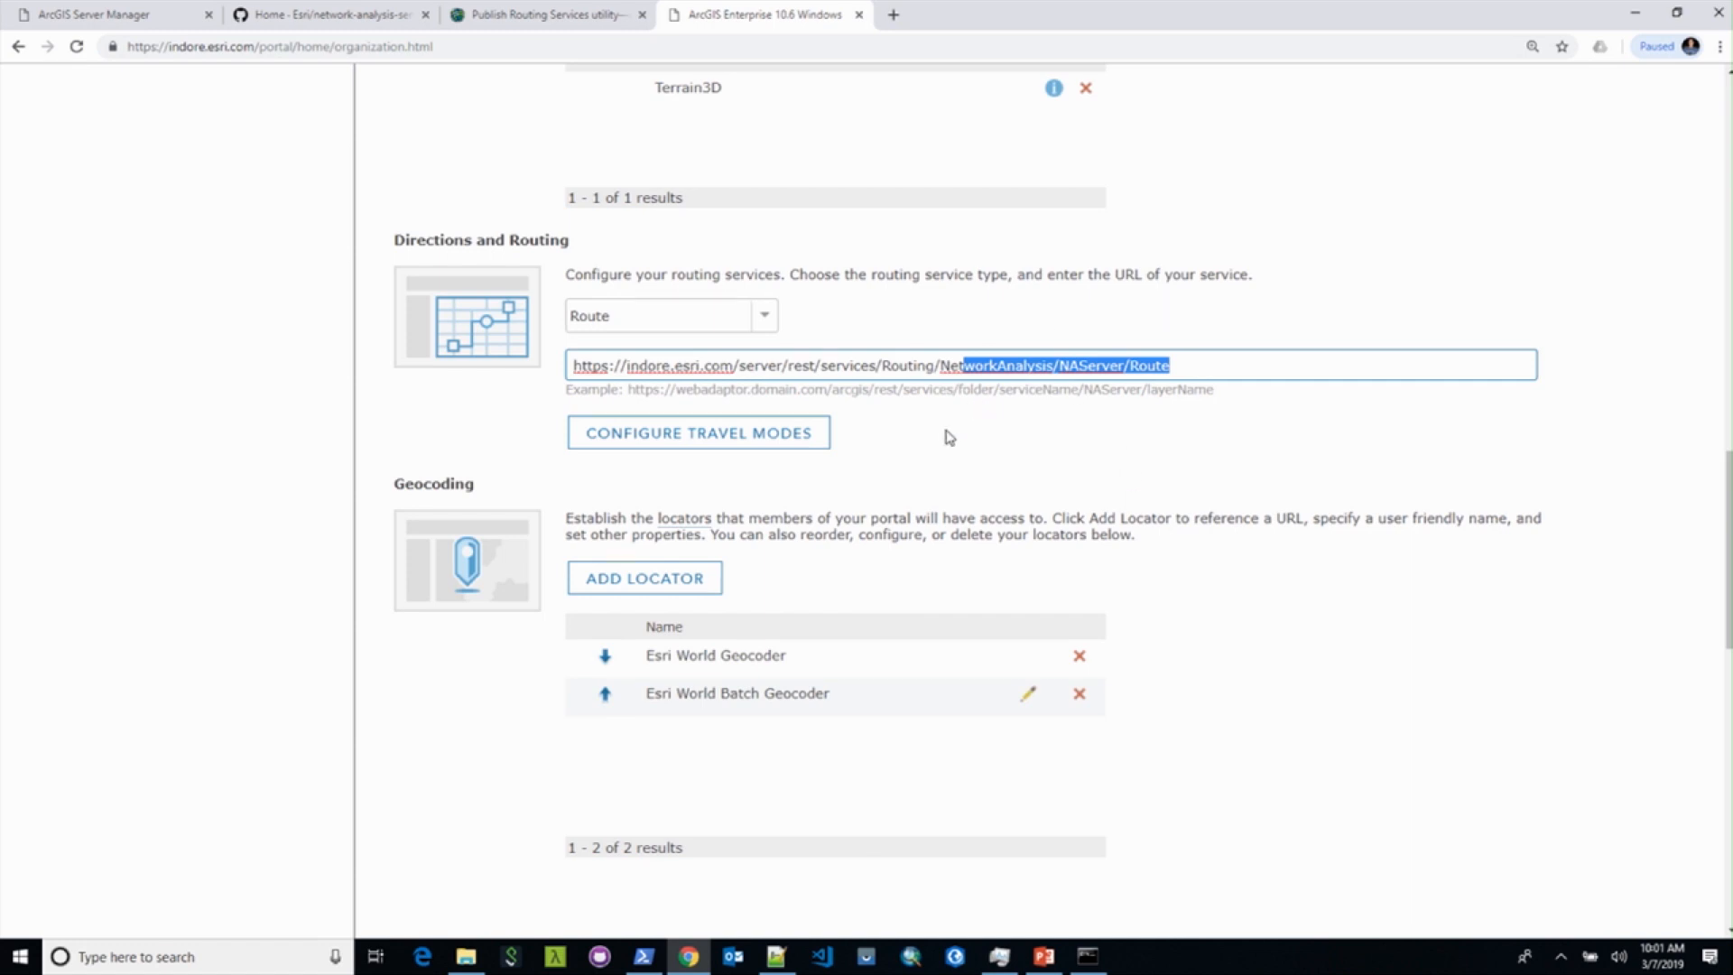
Step: Scroll back up the portal's Organization settings page after entering the Directions and Routing Route URL
{"action": "scroll", "coordinate": [946, 437], "scroll_direction": "up", "scroll_amount": 5}
Step: Open the DevSummit2019Demo web map in the portal's Map Viewer and show Directions
{"action": "scroll", "coordinate": [946, 437], "scroll_direction": "up", "scroll_amount": 12}
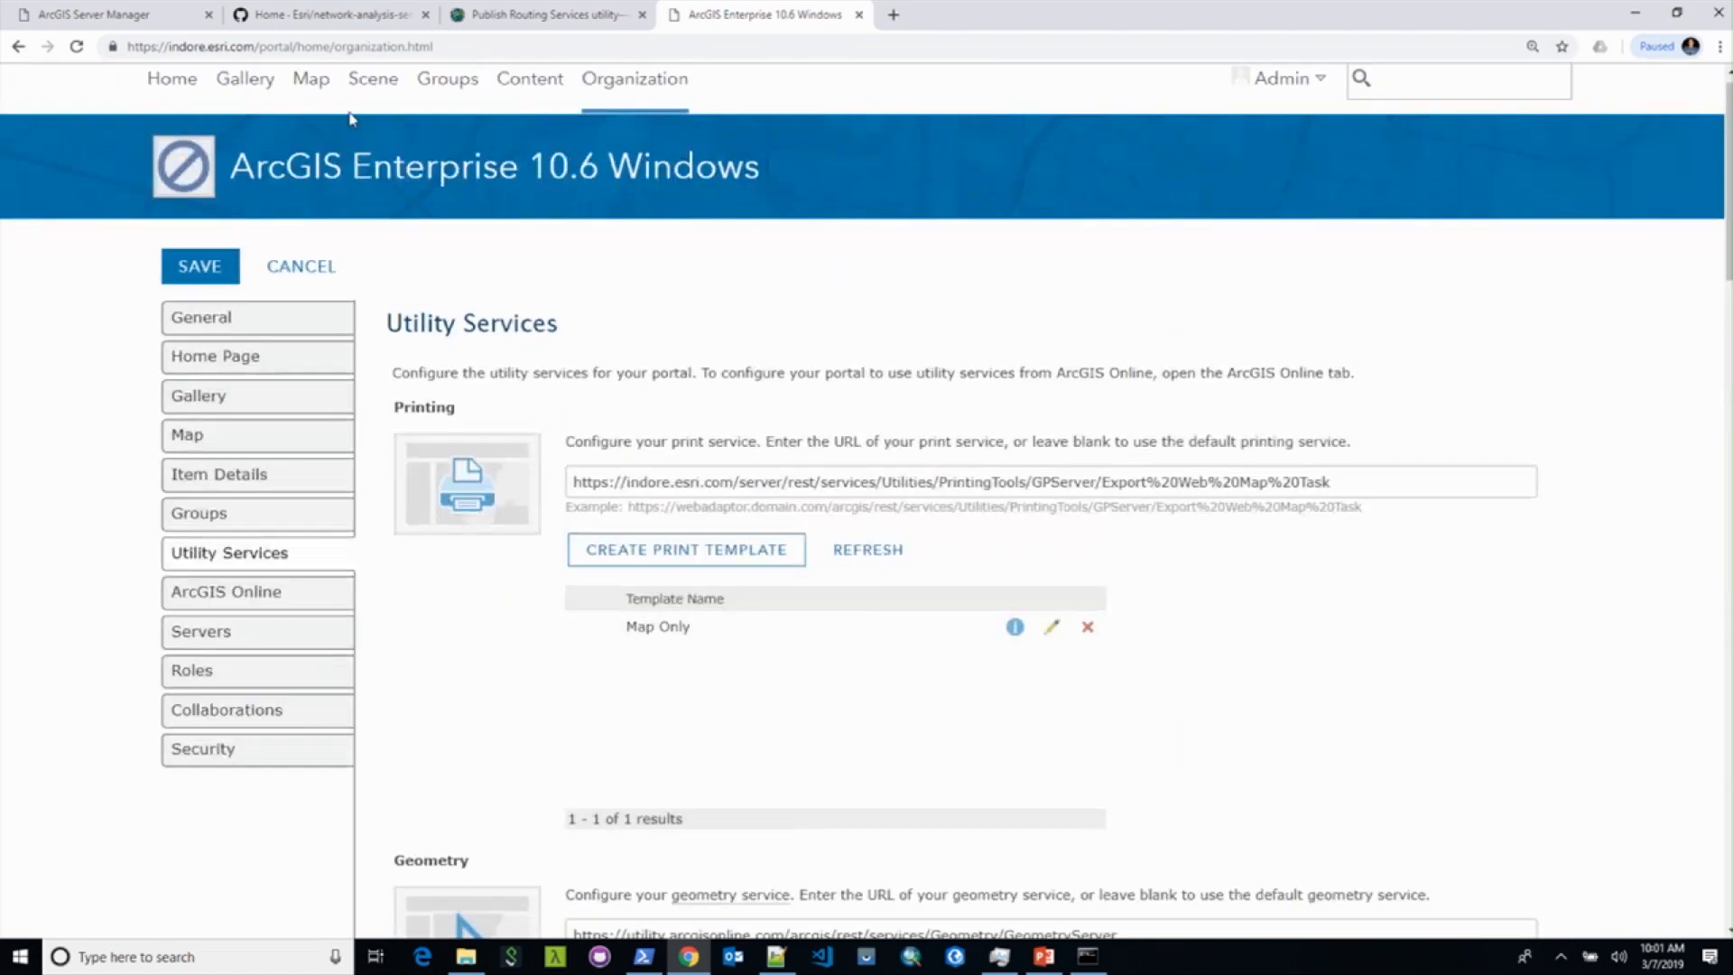
{"action": "left_click", "coordinate": [316, 94]}
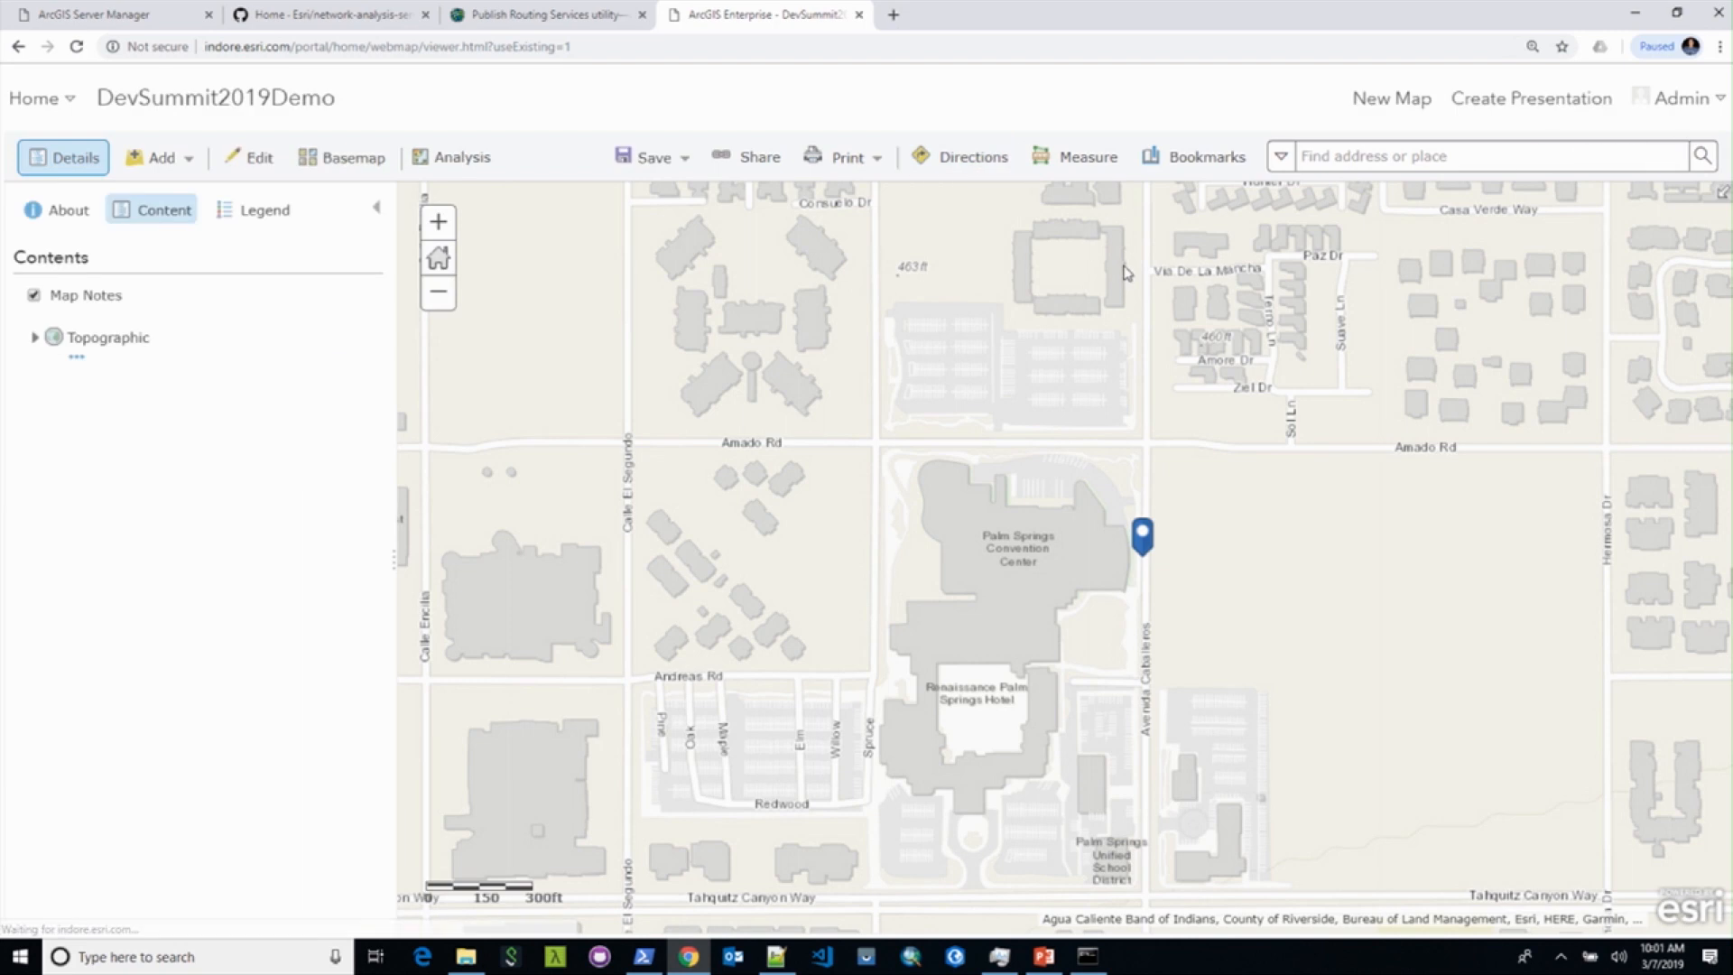
{"action": "left_click", "coordinate": [953, 159]}
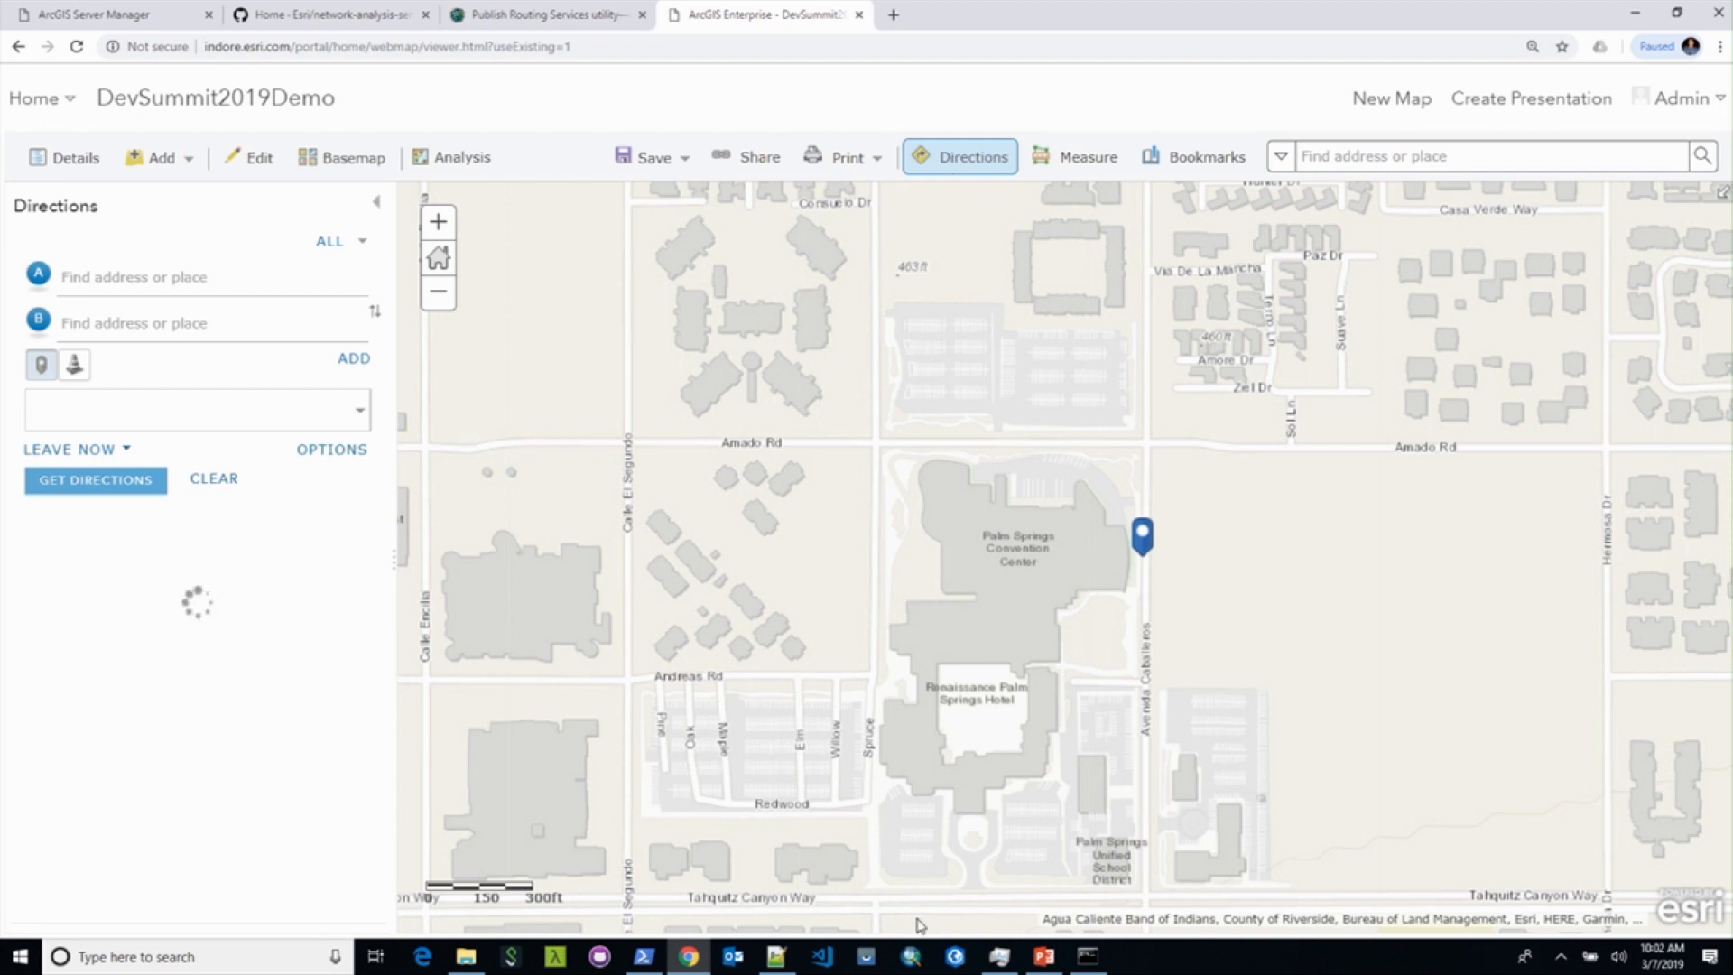
Step: Launch ArcGIS Pro with the DS2019-NetworkAnalysisServices project, then return to the portal web map
{"action": "left_click", "coordinate": [954, 957]}
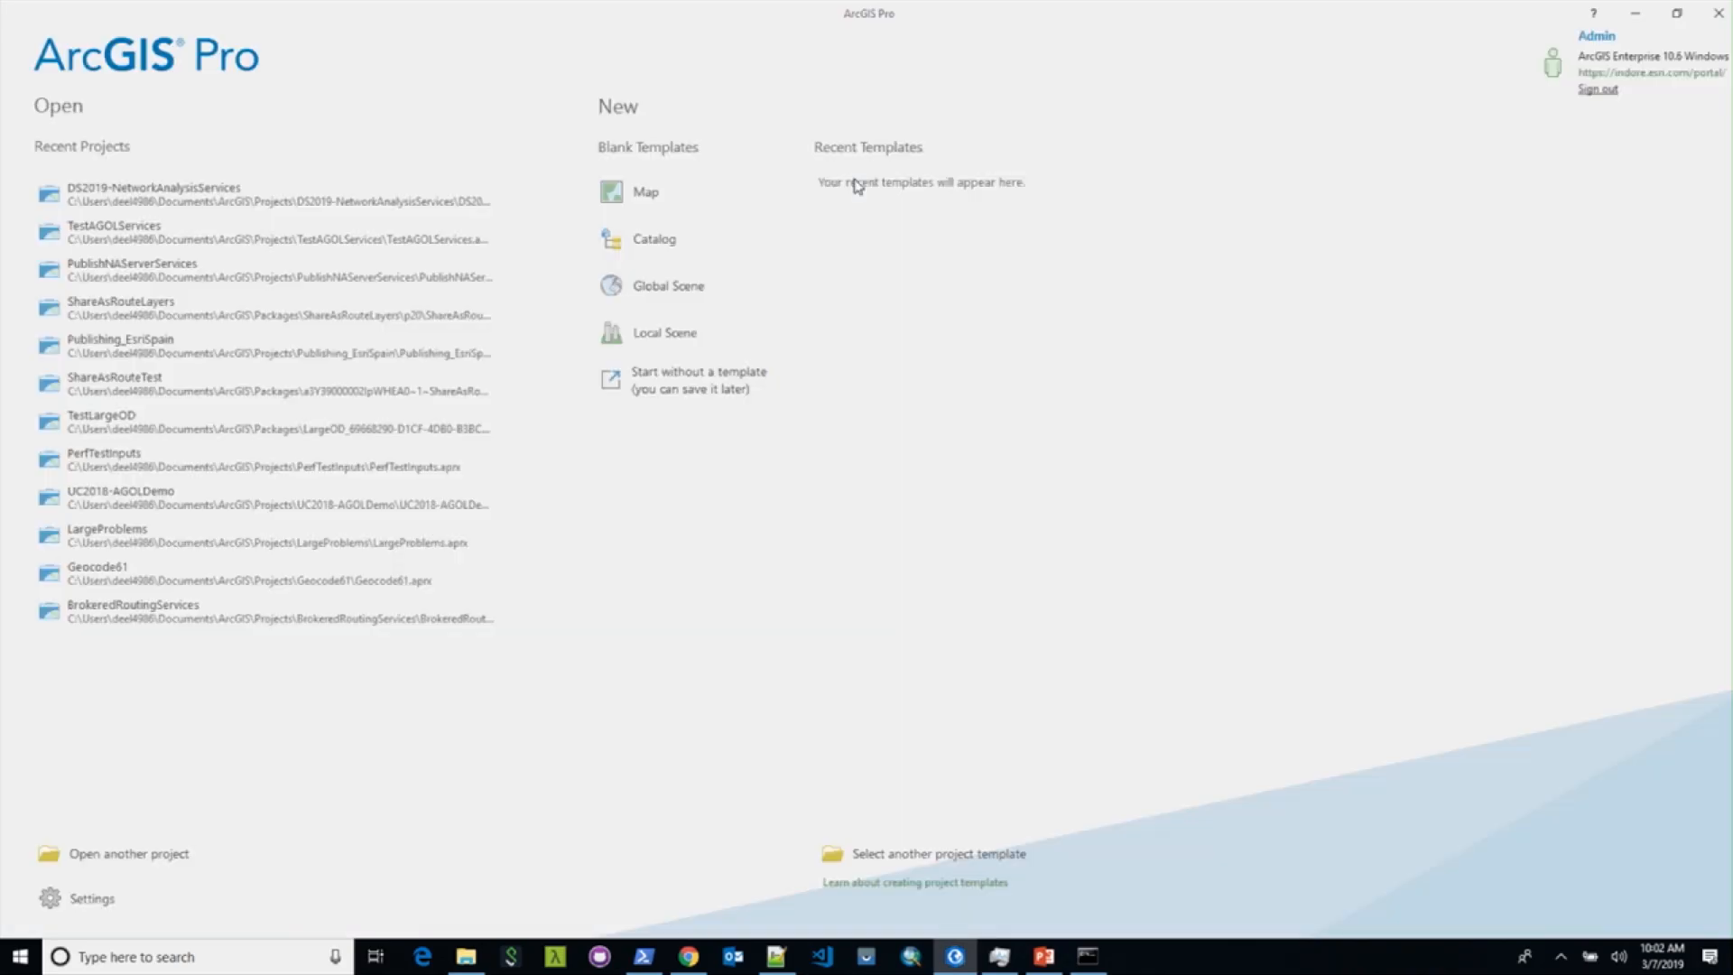
{"action": "left_click", "coordinate": [257, 189]}
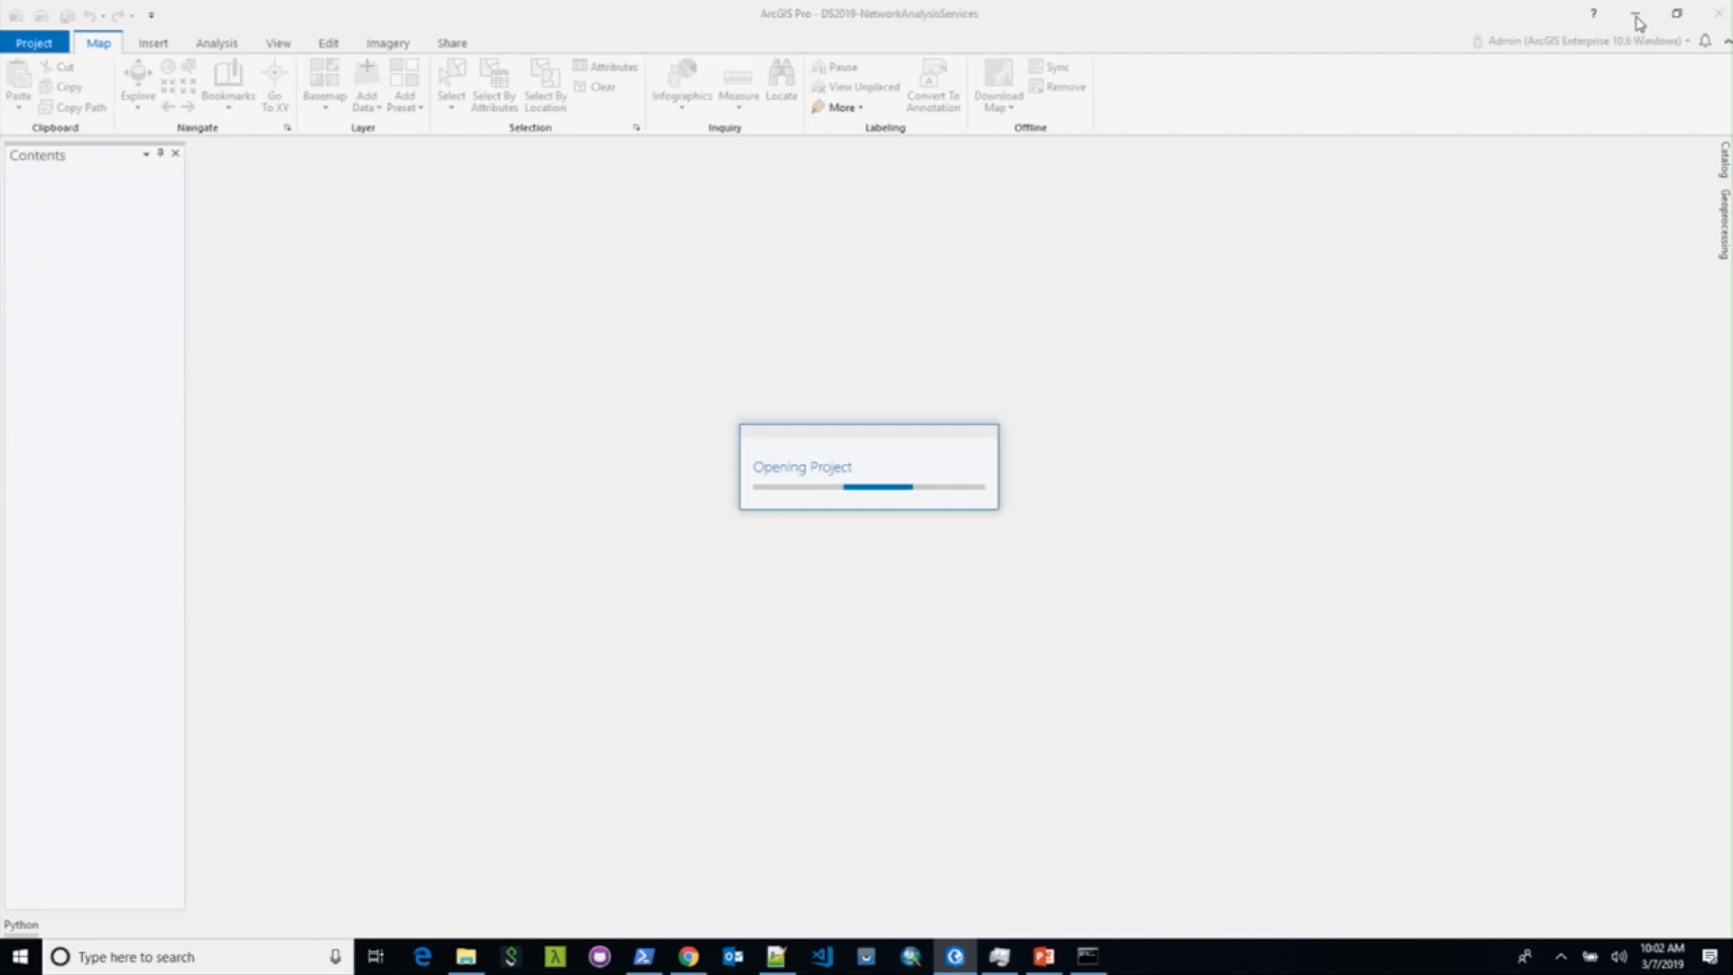
{"action": "left_click", "coordinate": [688, 955]}
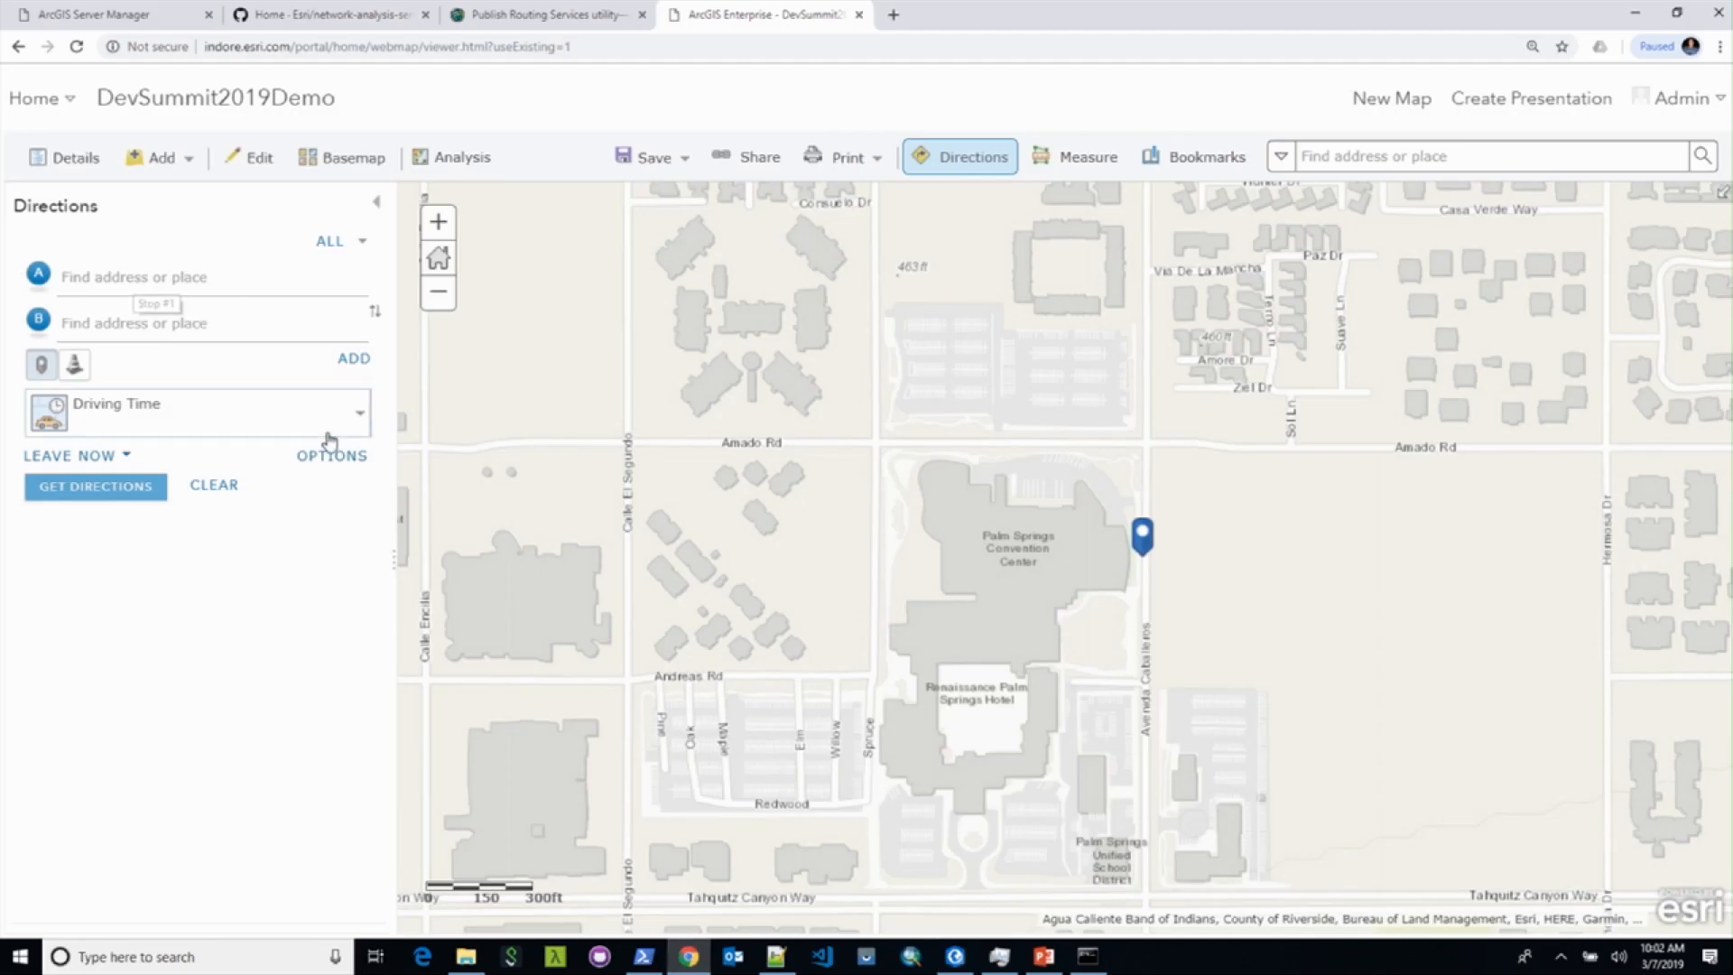
Step: Keep Driving Time and route from E Casa Verde Way to E Andreas Rd (5 min, 1.17 mi)
{"action": "left_click", "coordinate": [361, 417]}
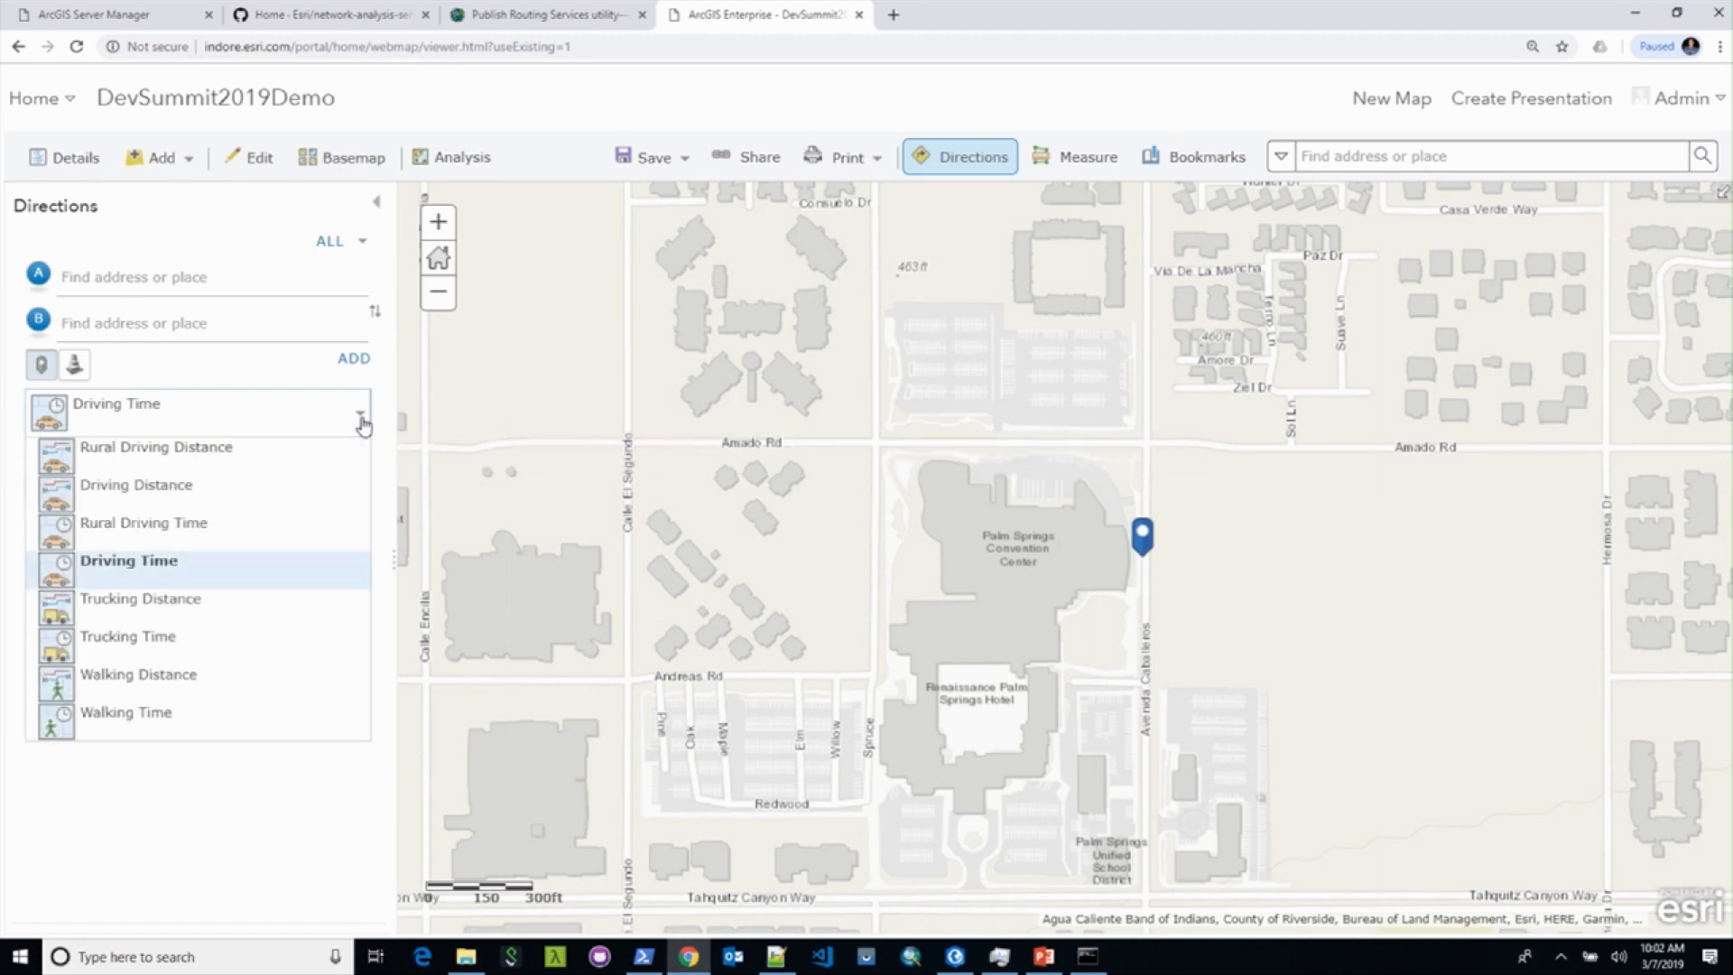
{"action": "left_click", "coordinate": [362, 420]}
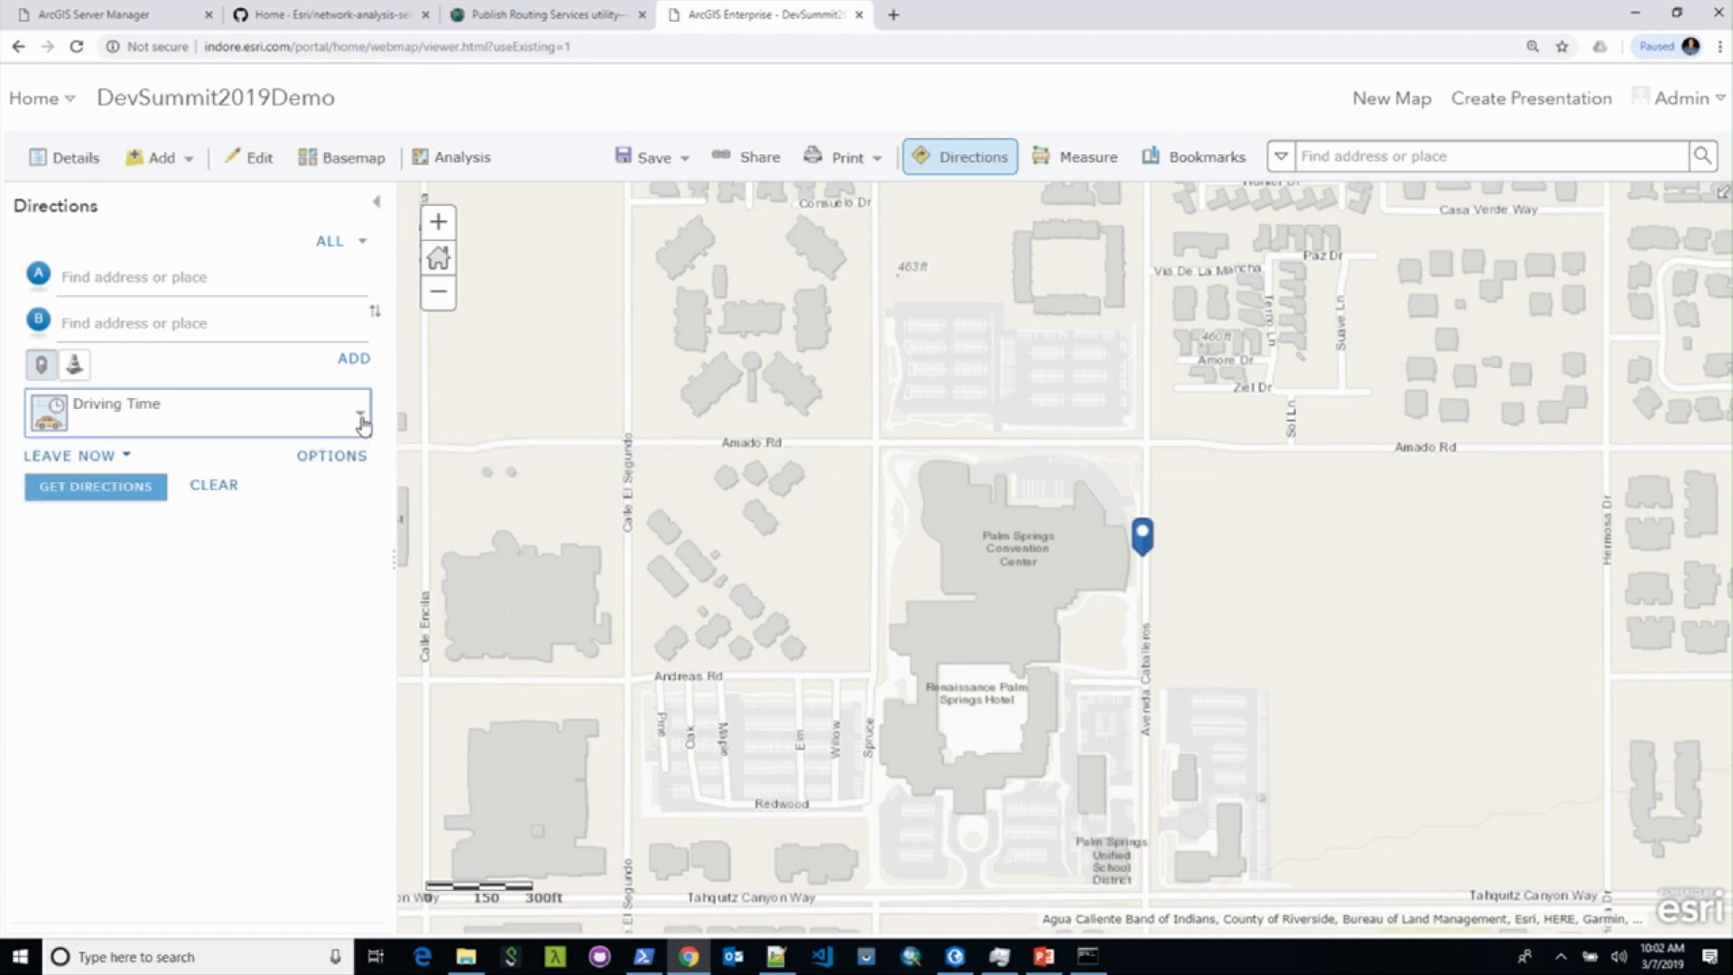
{"action": "left_click", "coordinate": [1448, 245]}
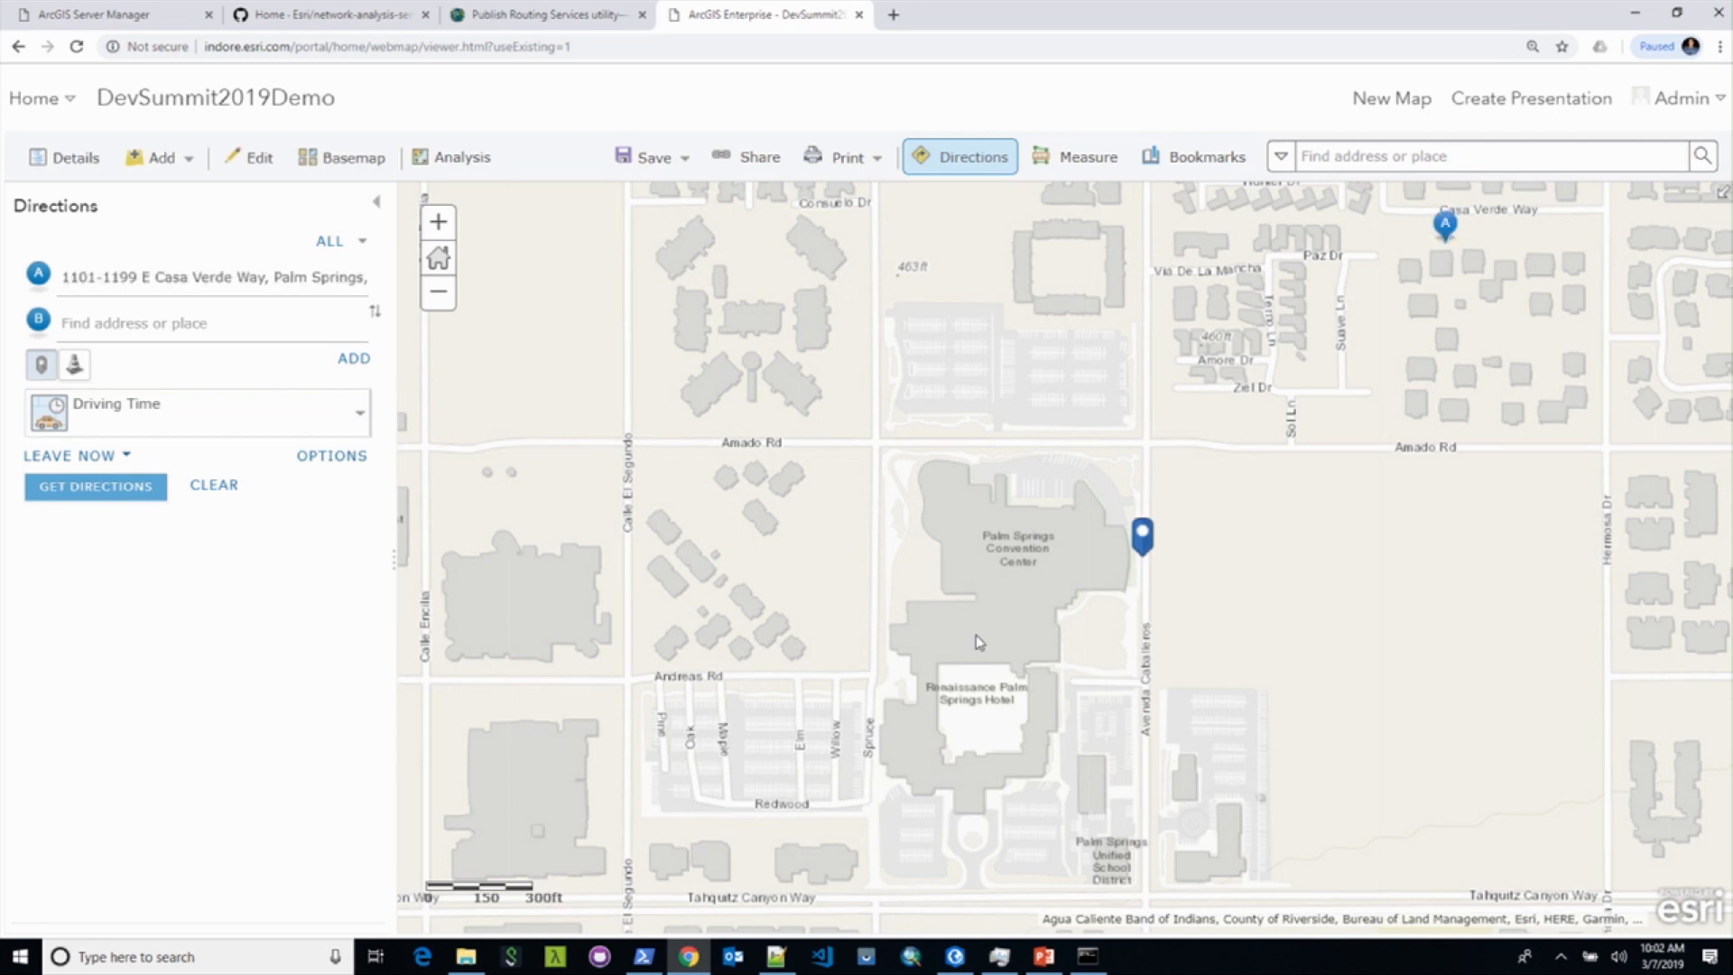
{"action": "left_click", "coordinate": [521, 614]}
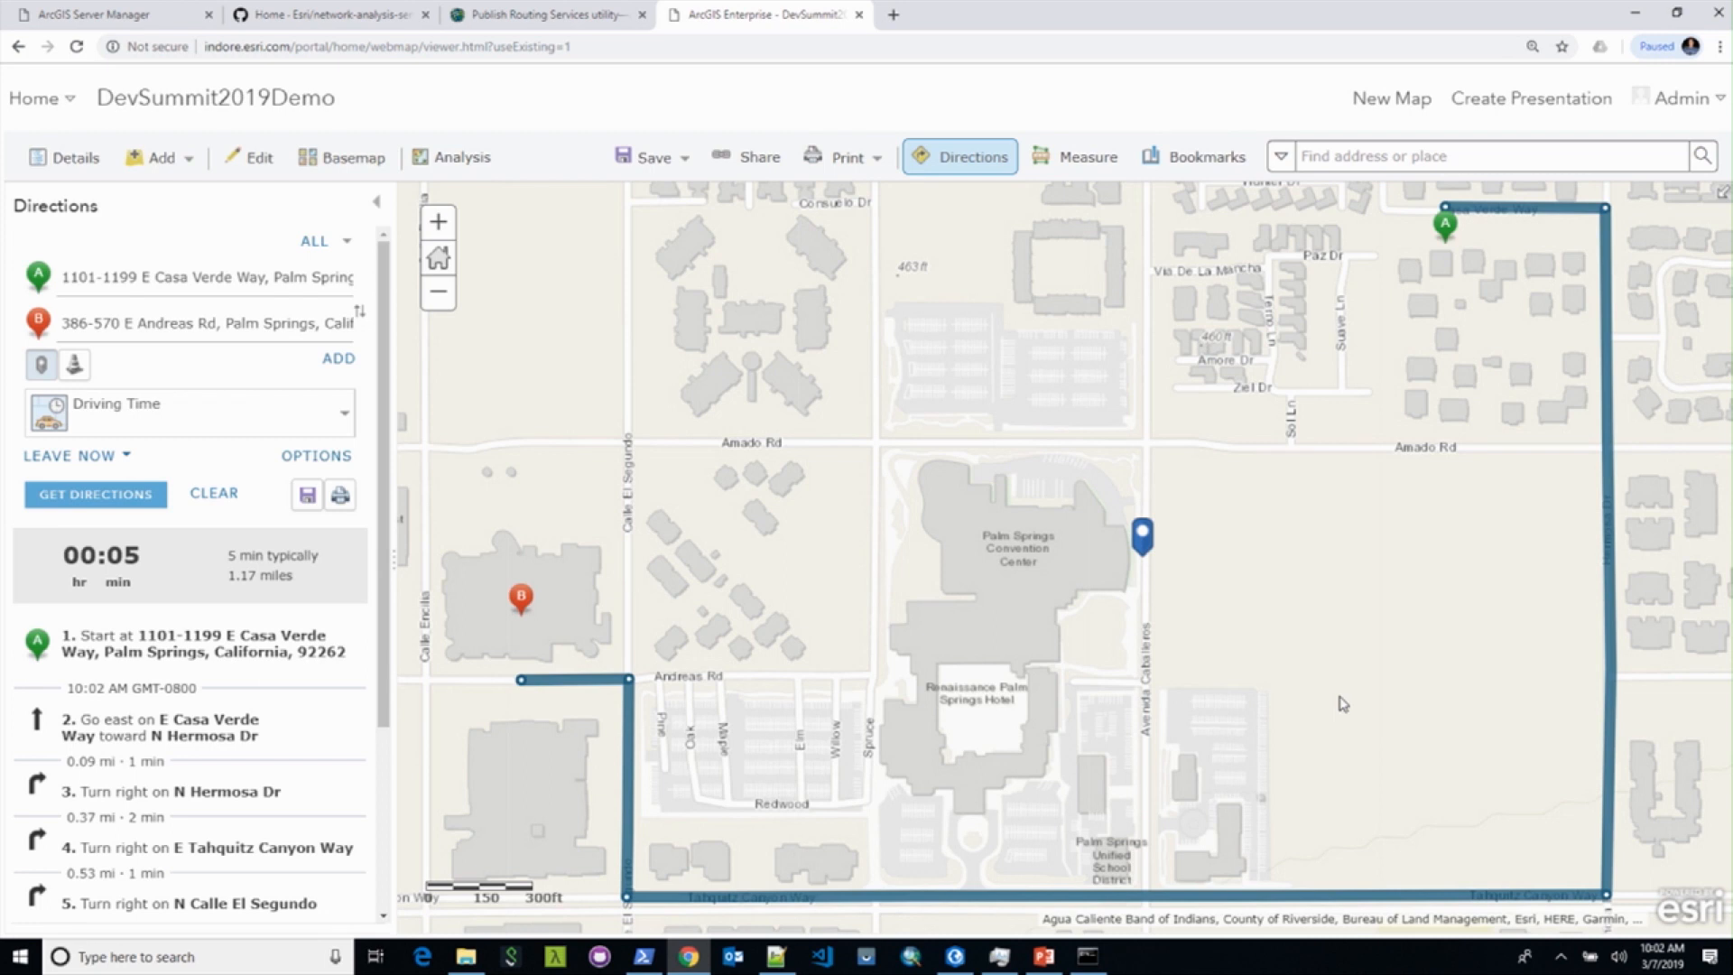
{"action": "left_click", "coordinate": [955, 956]}
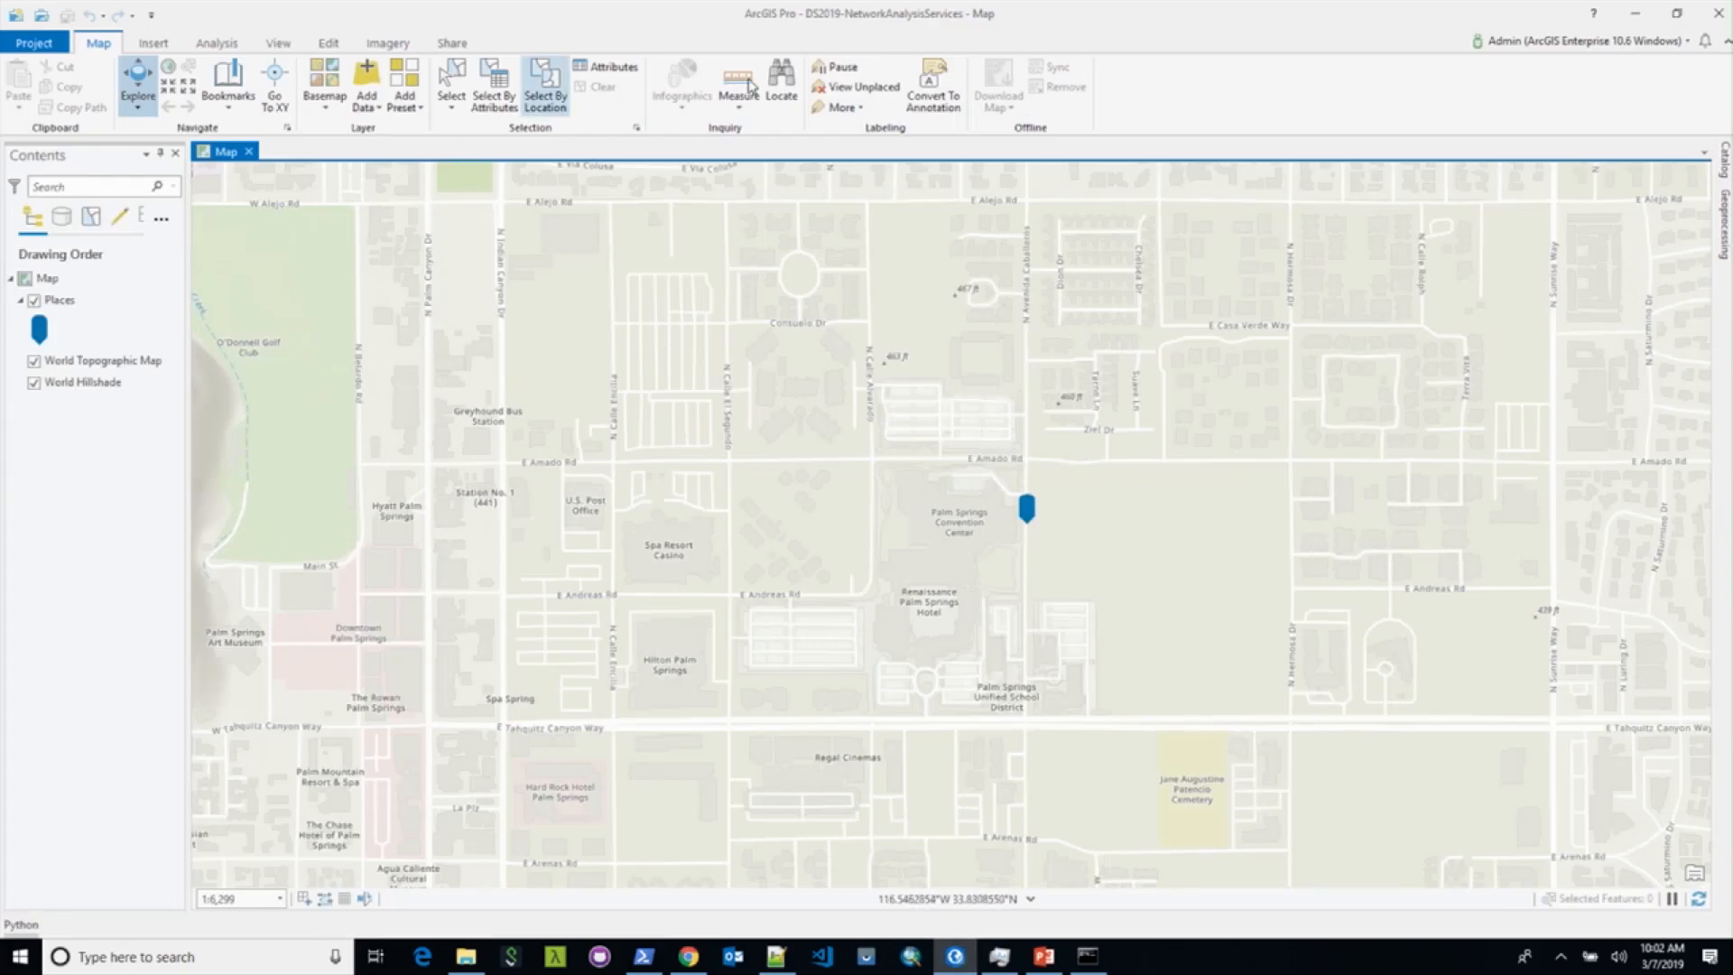
Step: Check the active Enterprise portal account and list ArcGIS Pro's Network Analysis layers
{"action": "left_click", "coordinate": [1523, 44]}
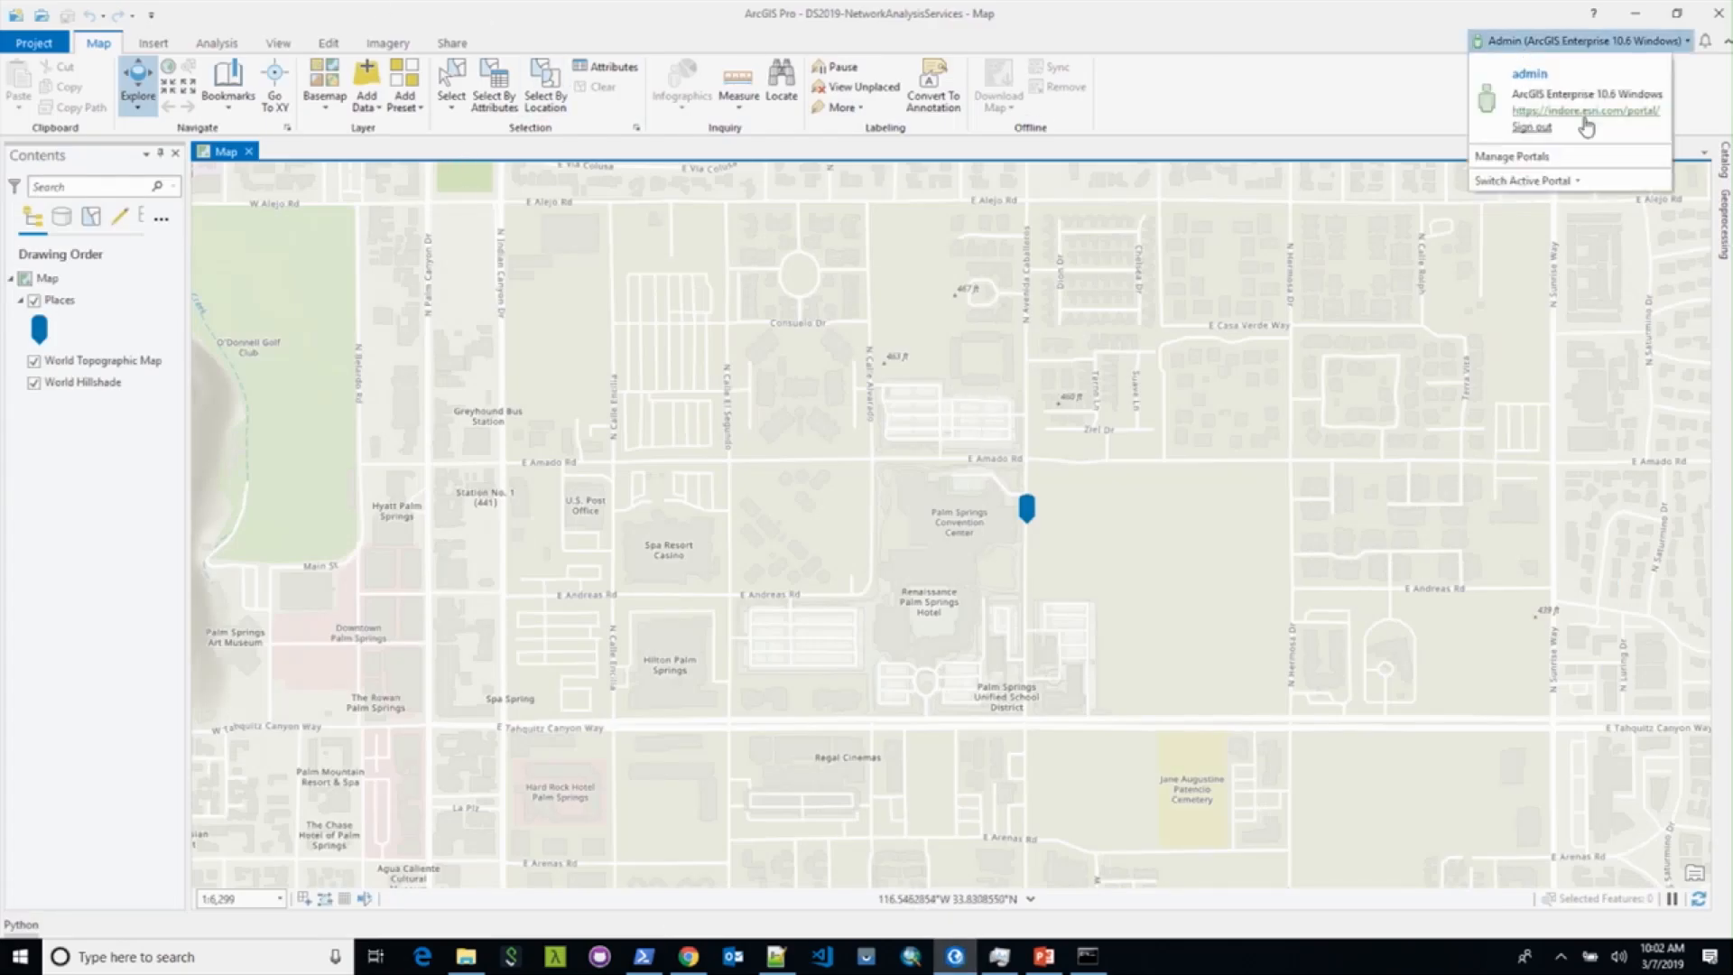
{"action": "left_click", "coordinate": [1302, 47]}
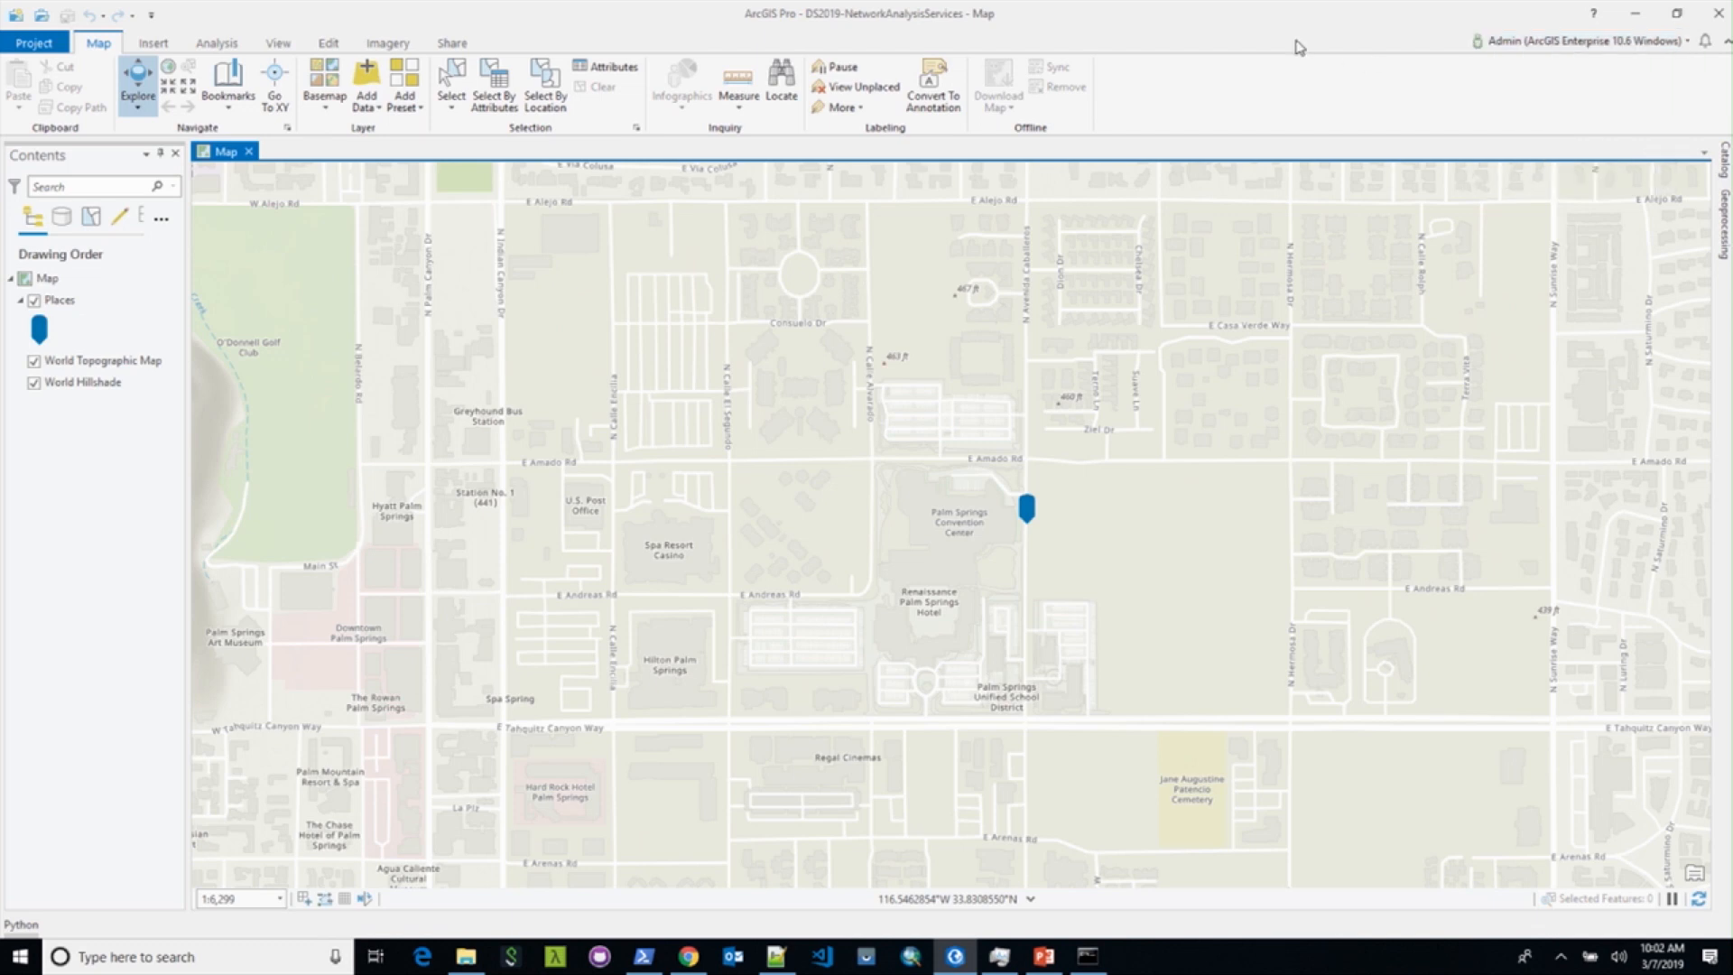
{"action": "left_click", "coordinate": [221, 42]}
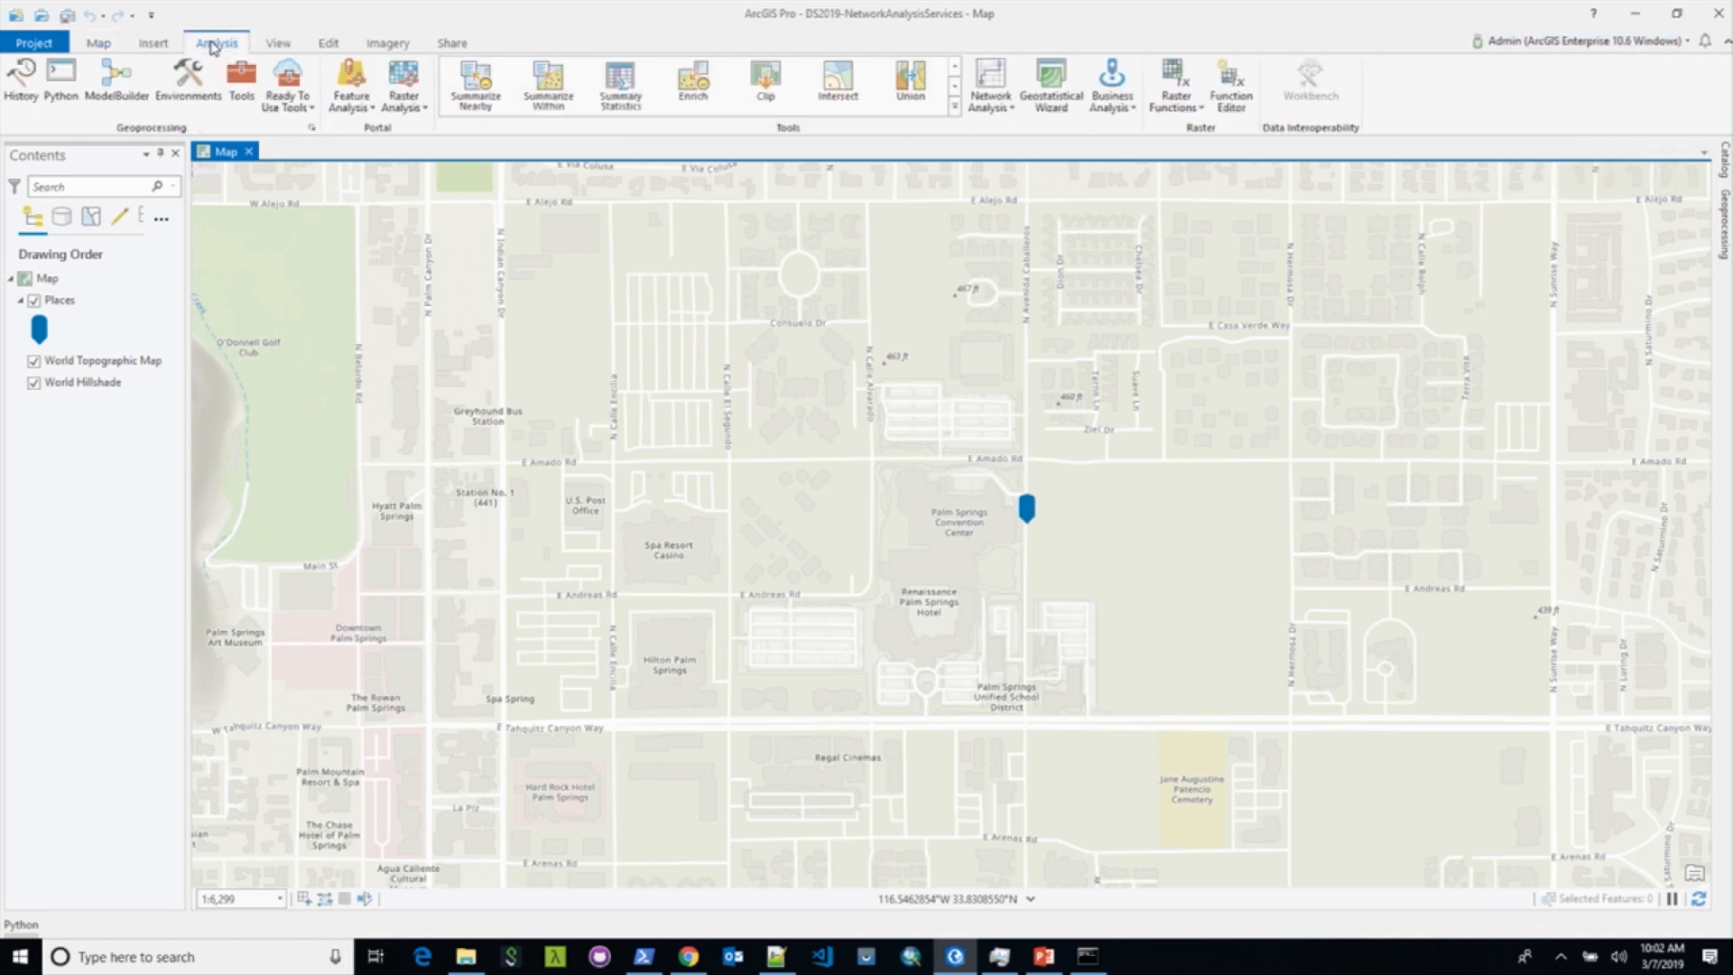
{"action": "left_click", "coordinate": [1004, 109]}
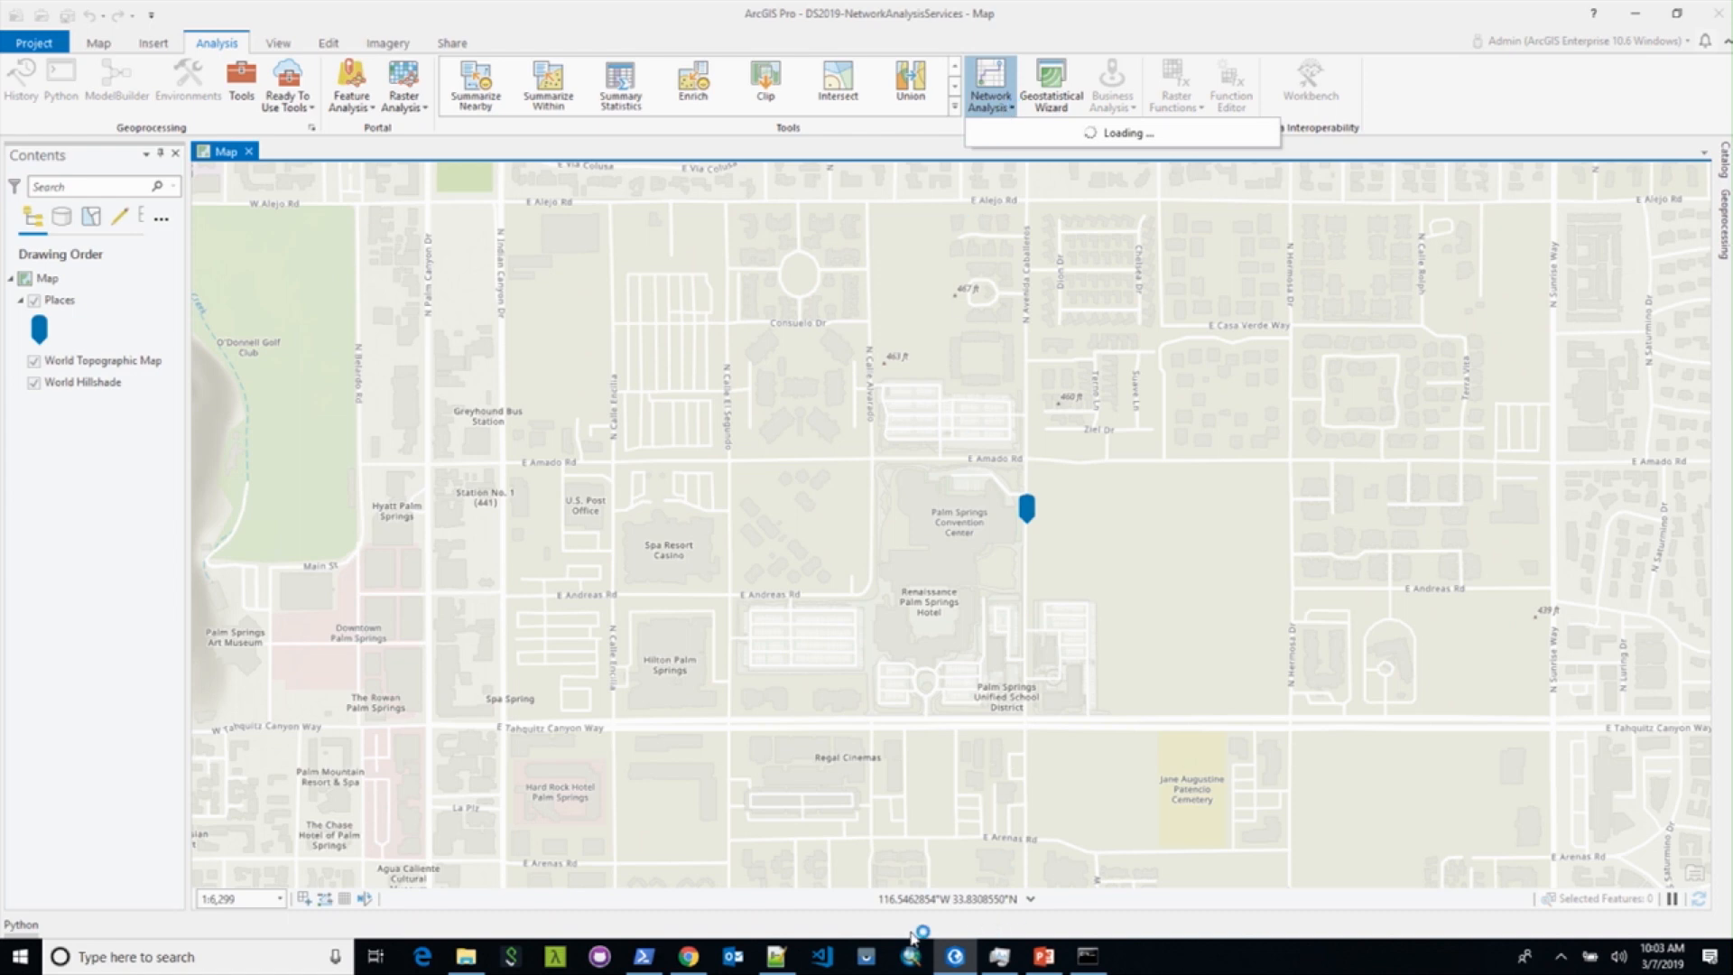
{"action": "left_click", "coordinate": [694, 964]}
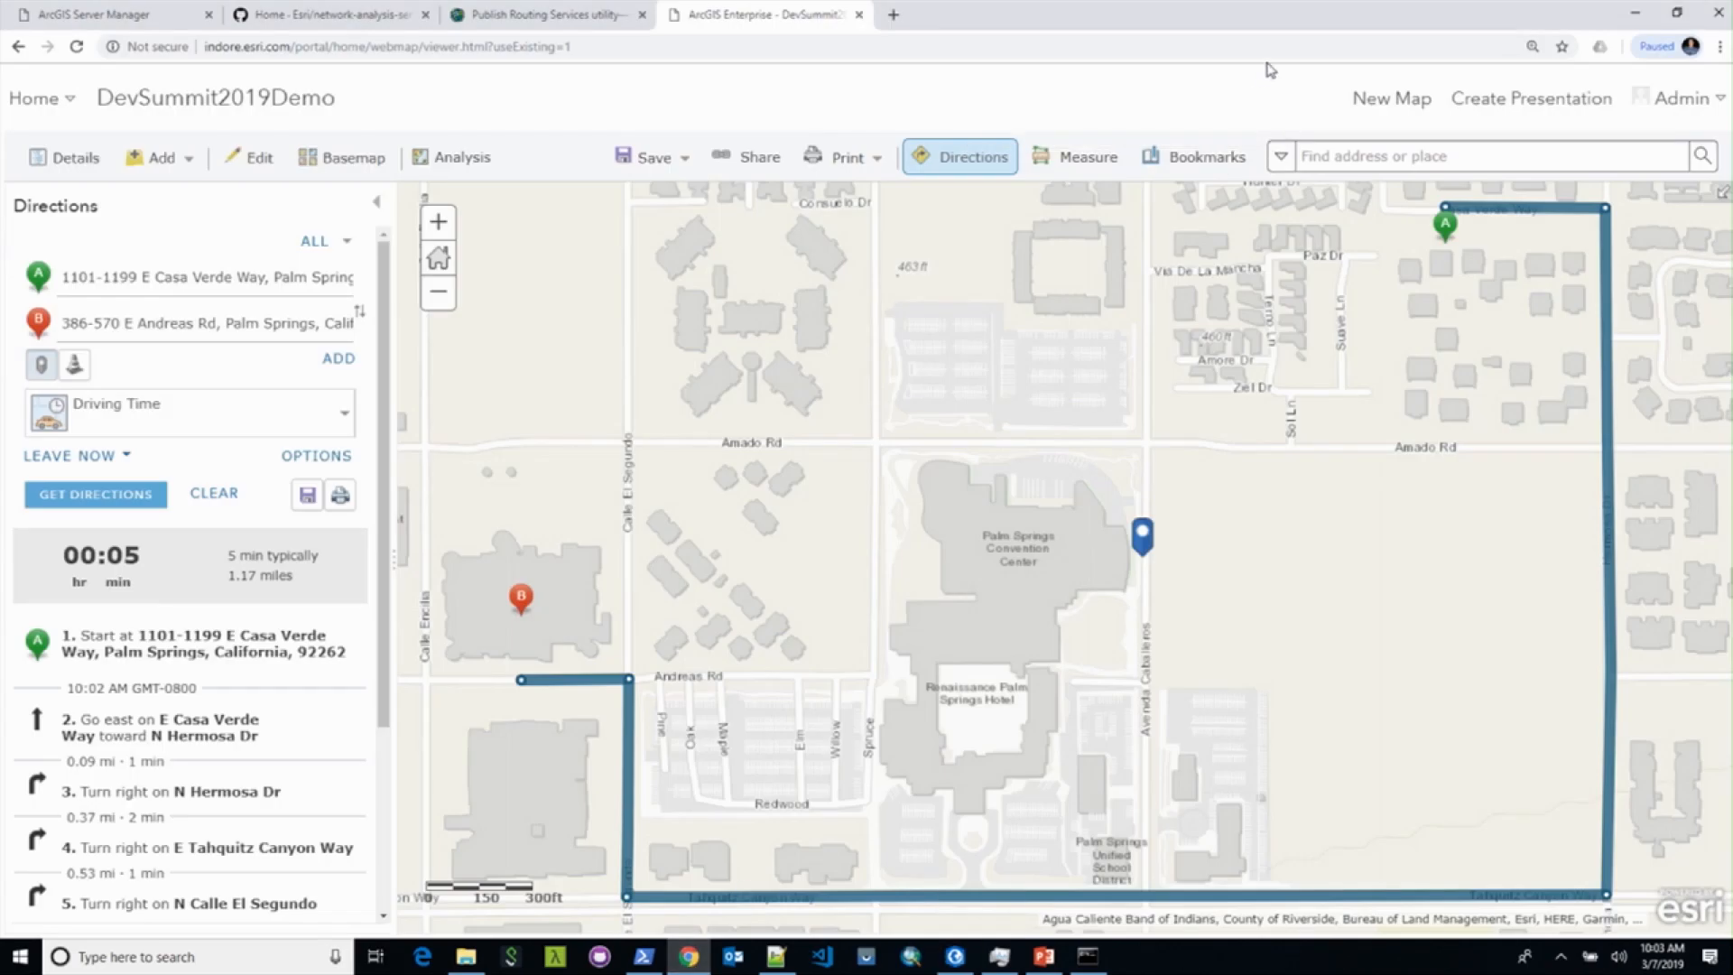
Step: Expand Use Proximity in the web map's Analysis pane to reveal Create Drive-Time Areas, then minimize Chrome
{"action": "left_click", "coordinate": [437, 158]}
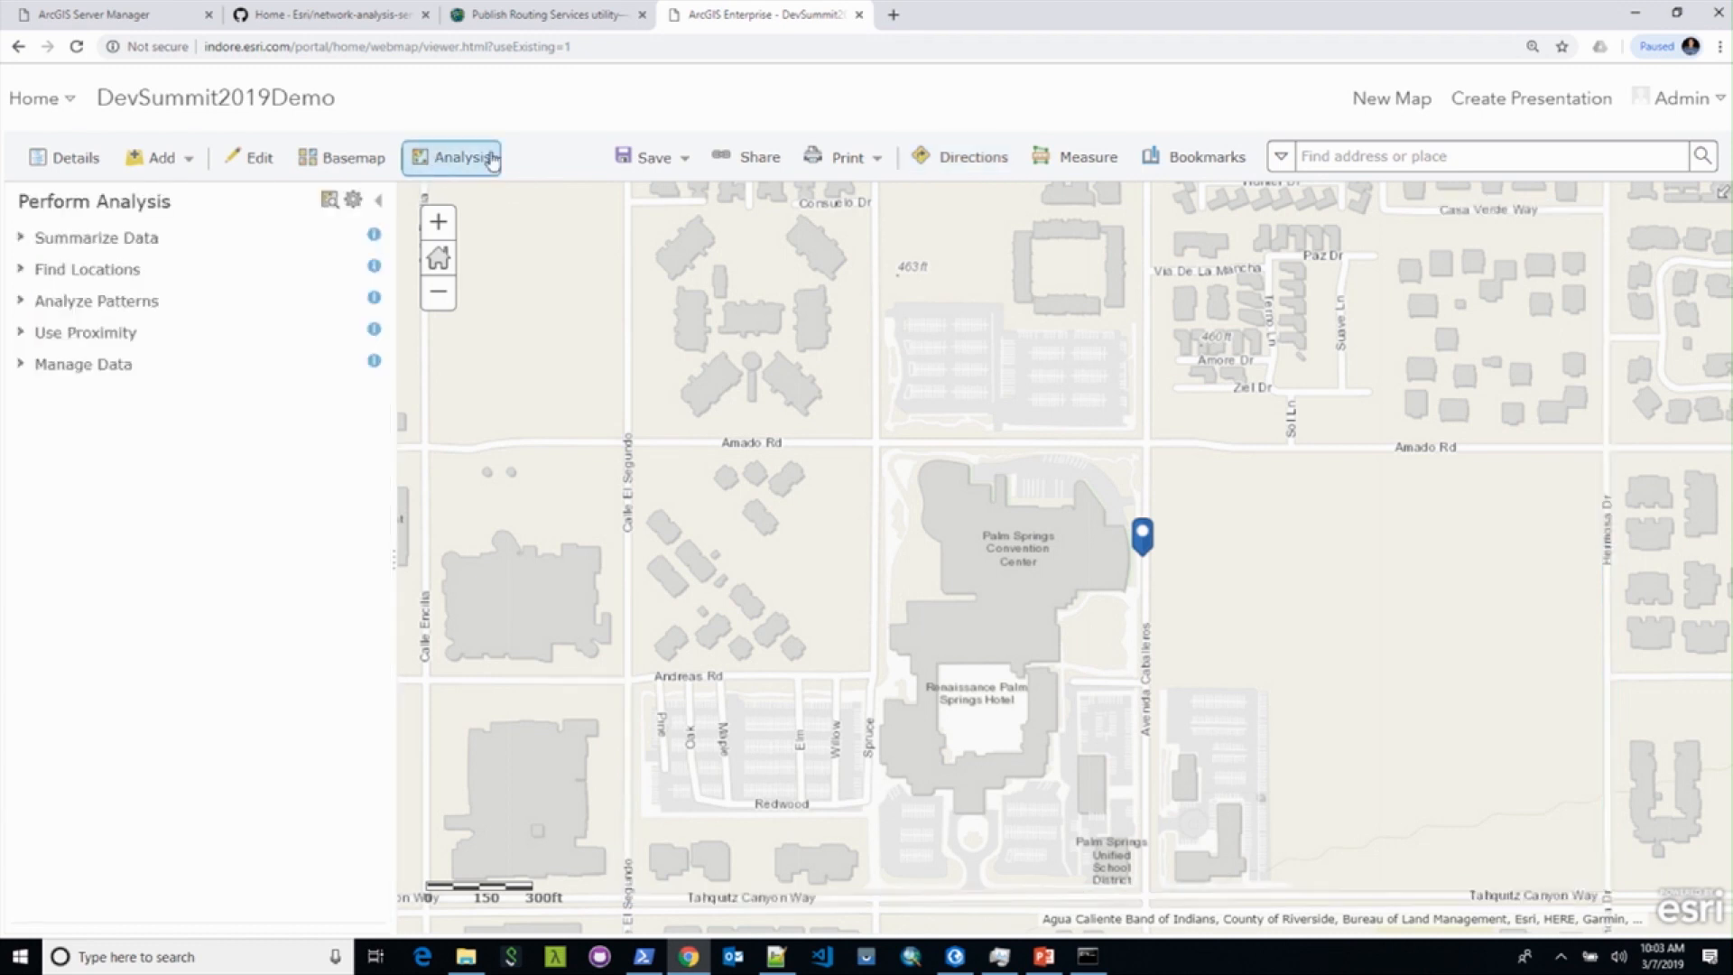
{"action": "left_click", "coordinate": [92, 335]}
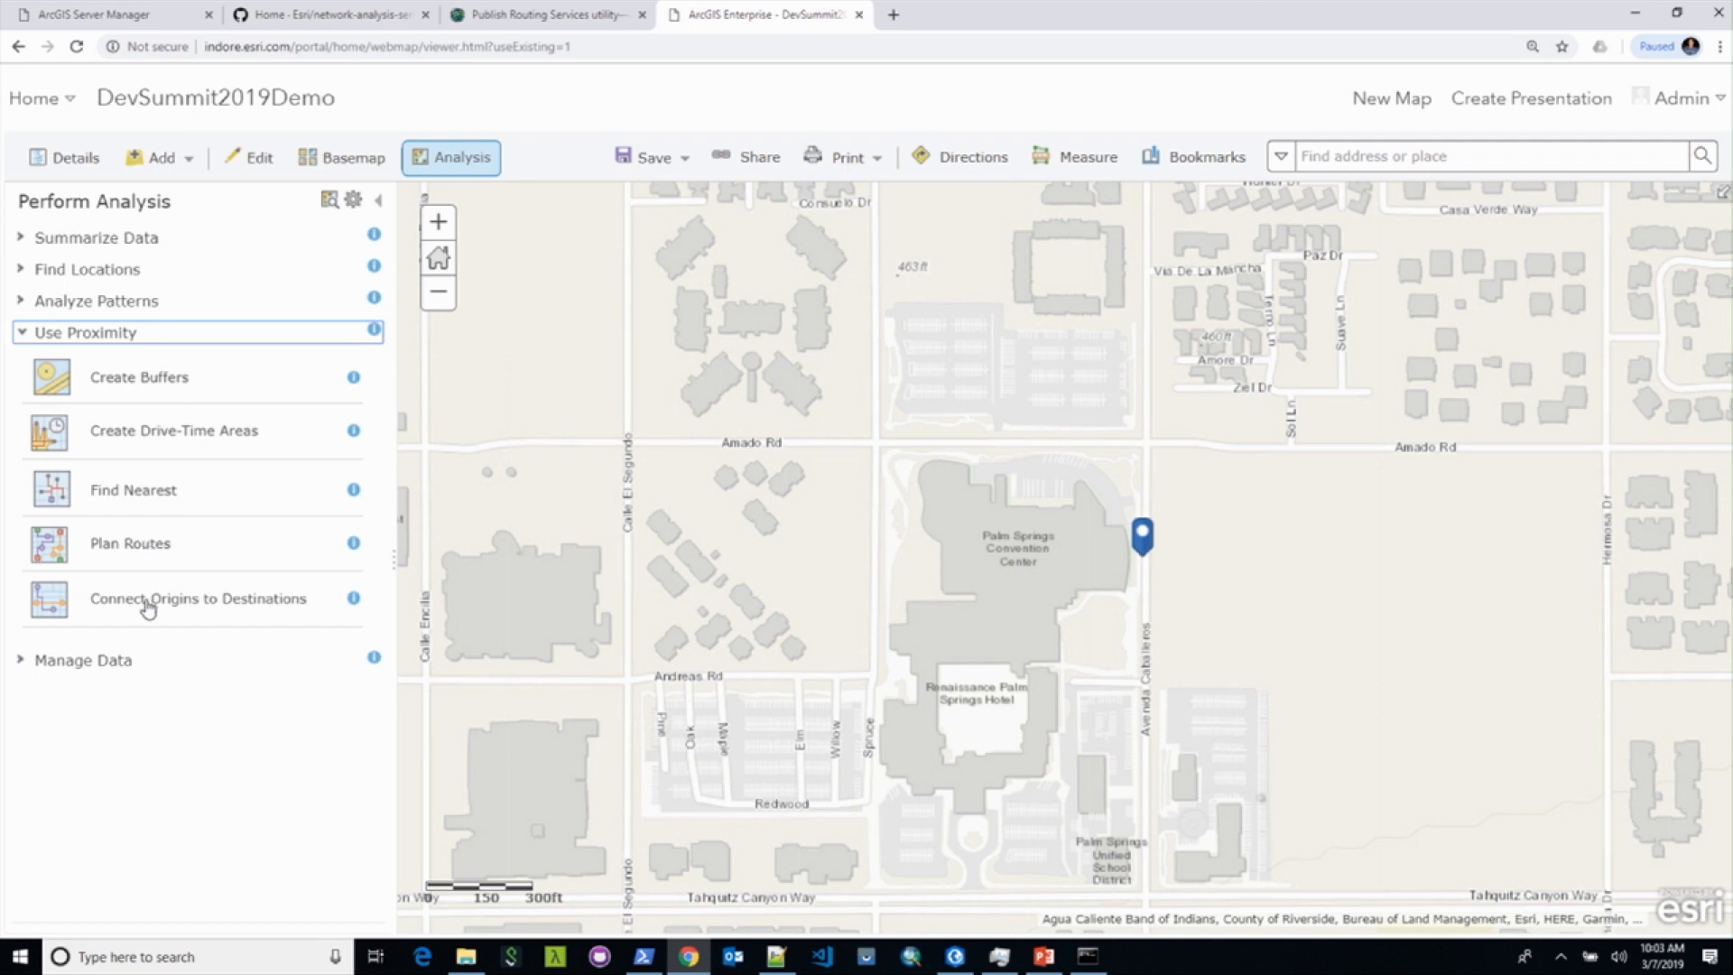
{"action": "left_click", "coordinate": [1634, 12]}
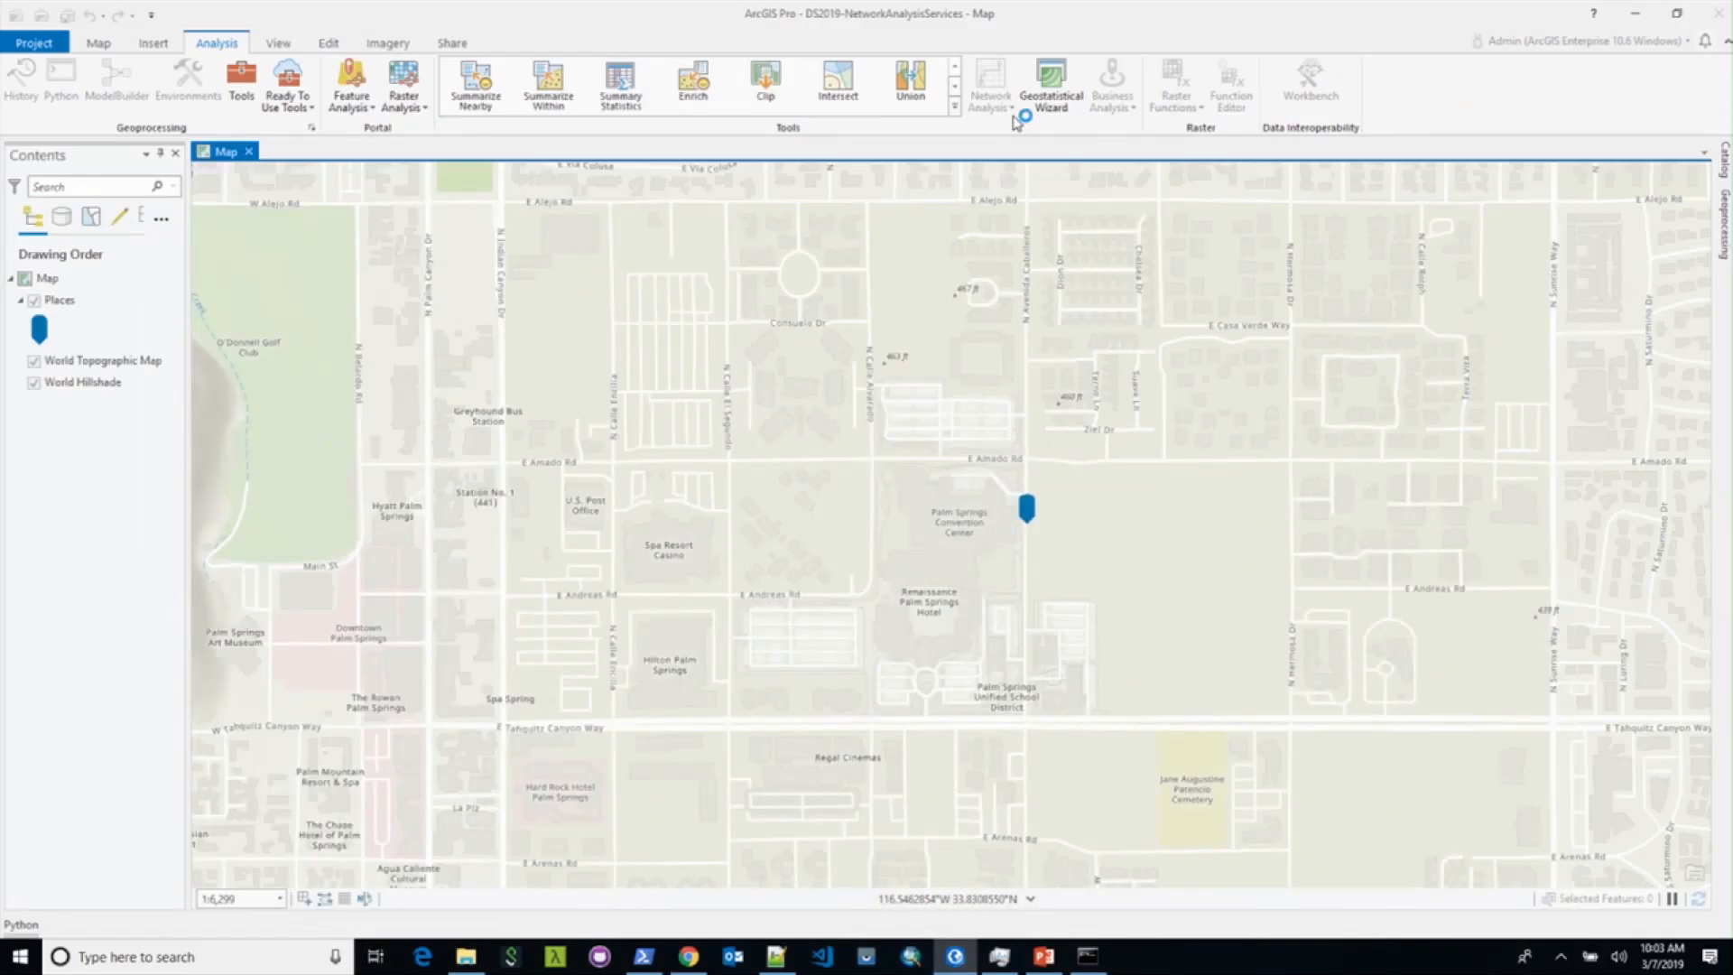
Step: Launch ArcMap, reopen Pro's Network Analysis list, and bring ArcMap to the front
{"action": "left_click", "coordinate": [907, 956]}
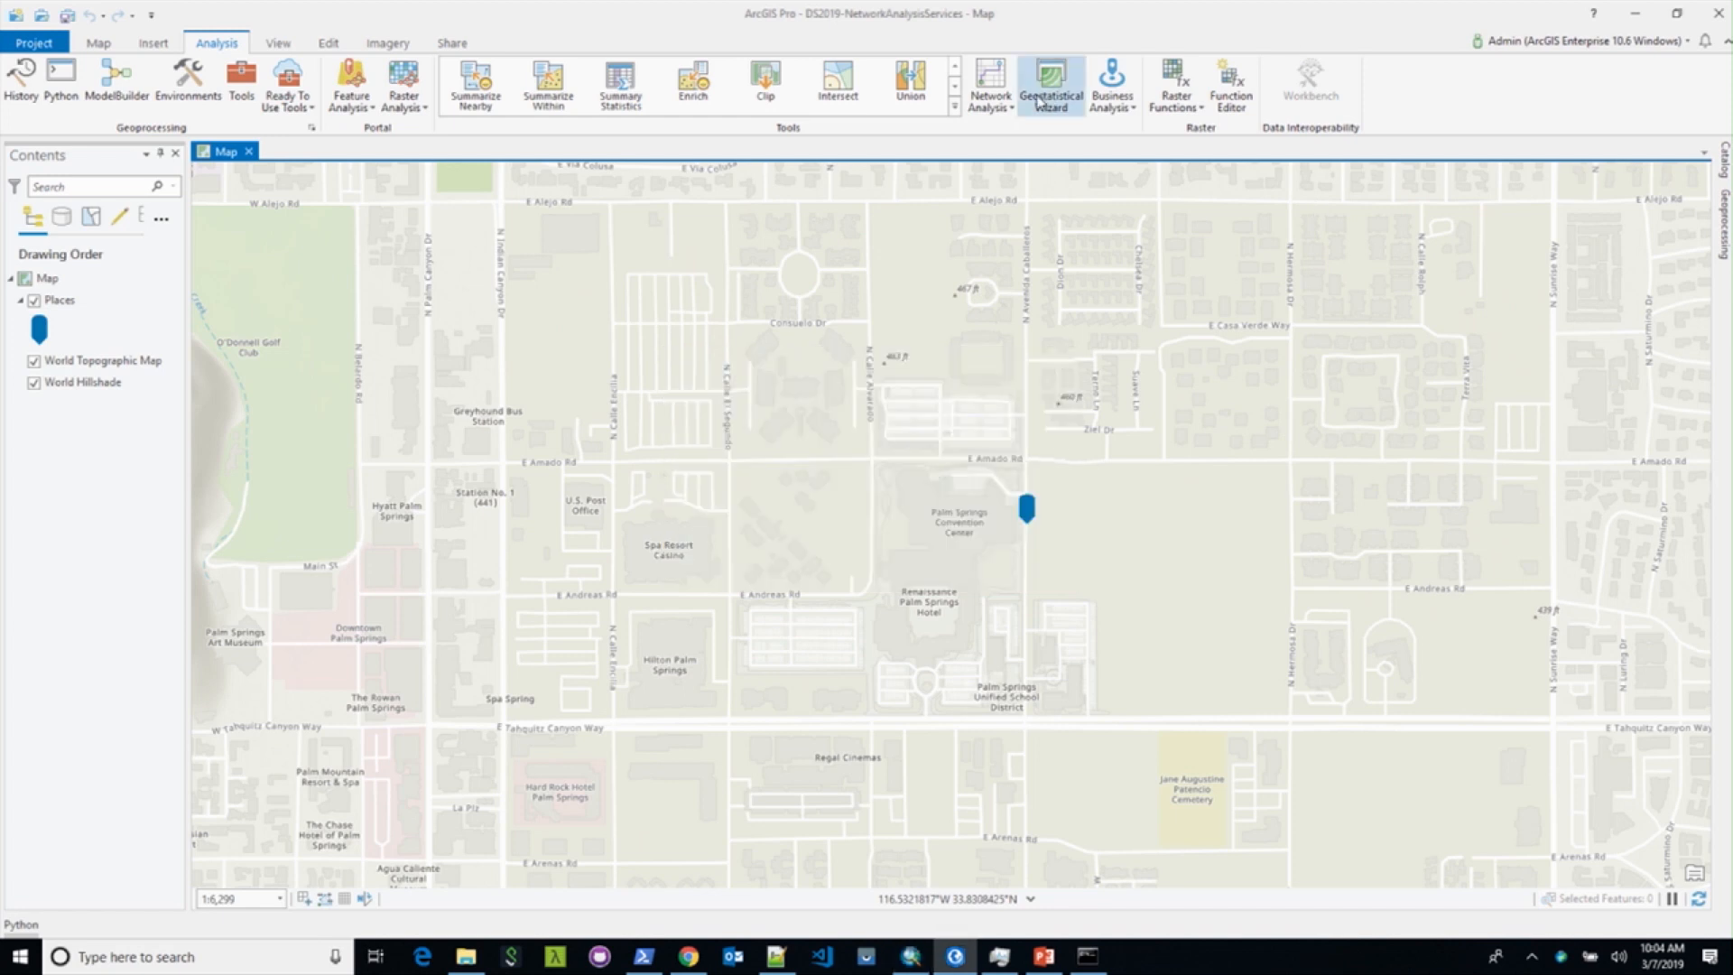
{"action": "left_click", "coordinate": [1009, 107]}
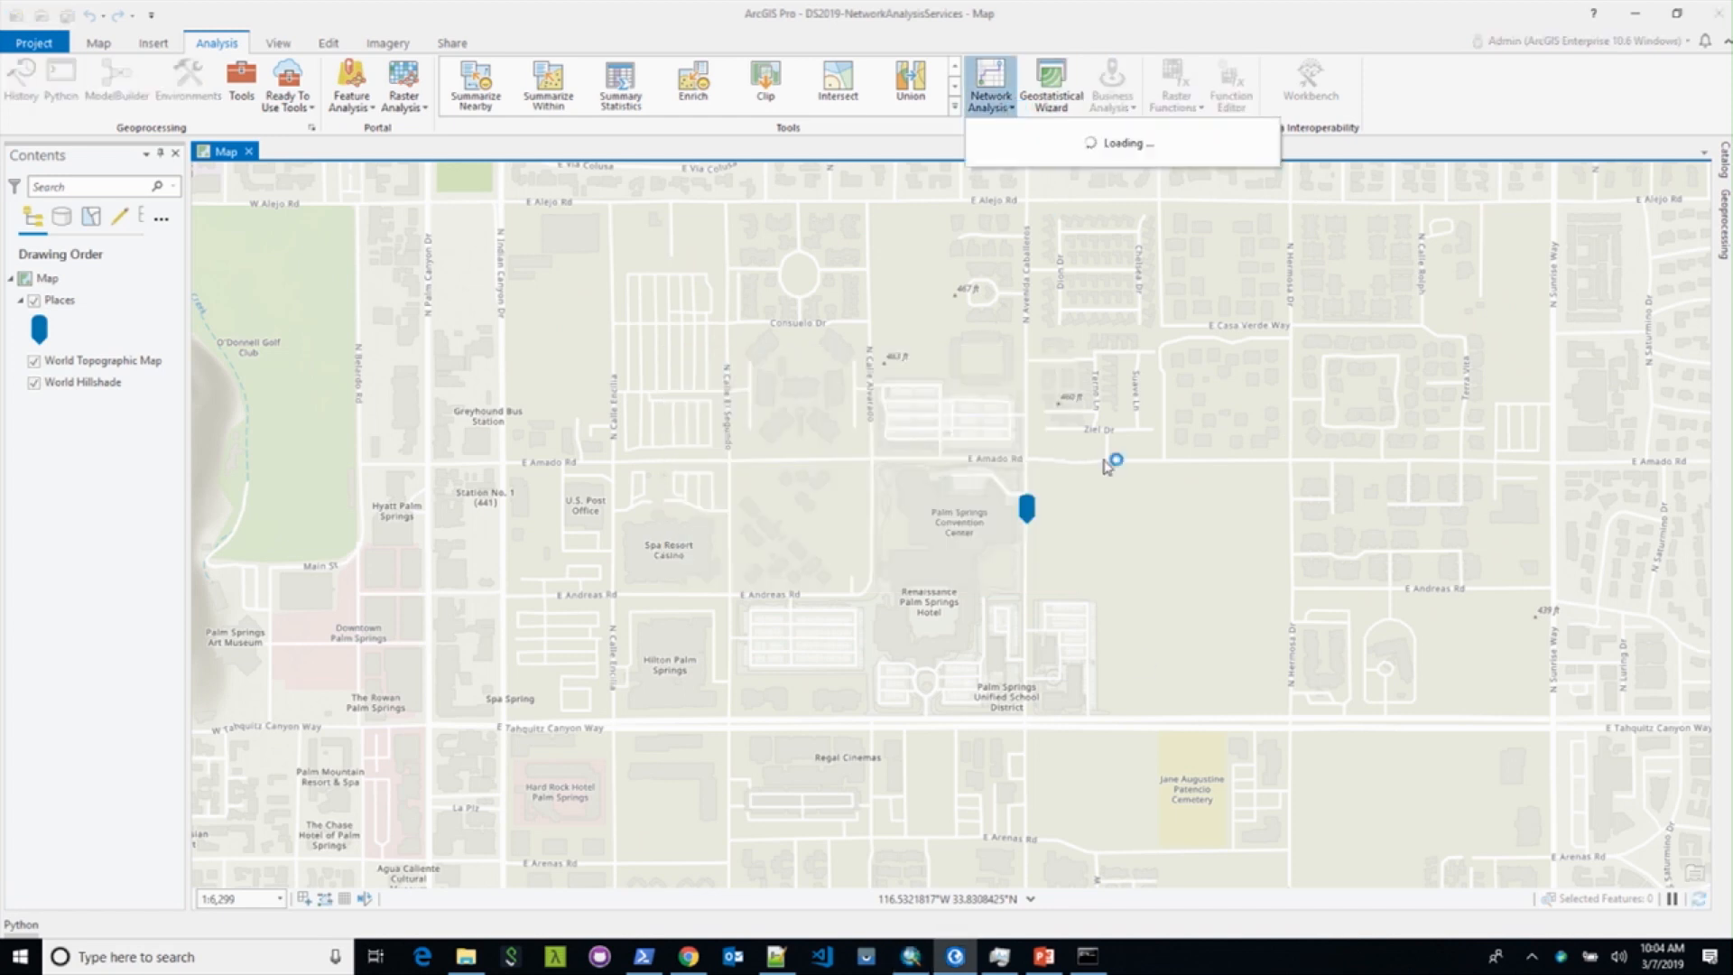
{"action": "left_click", "coordinate": [912, 960]}
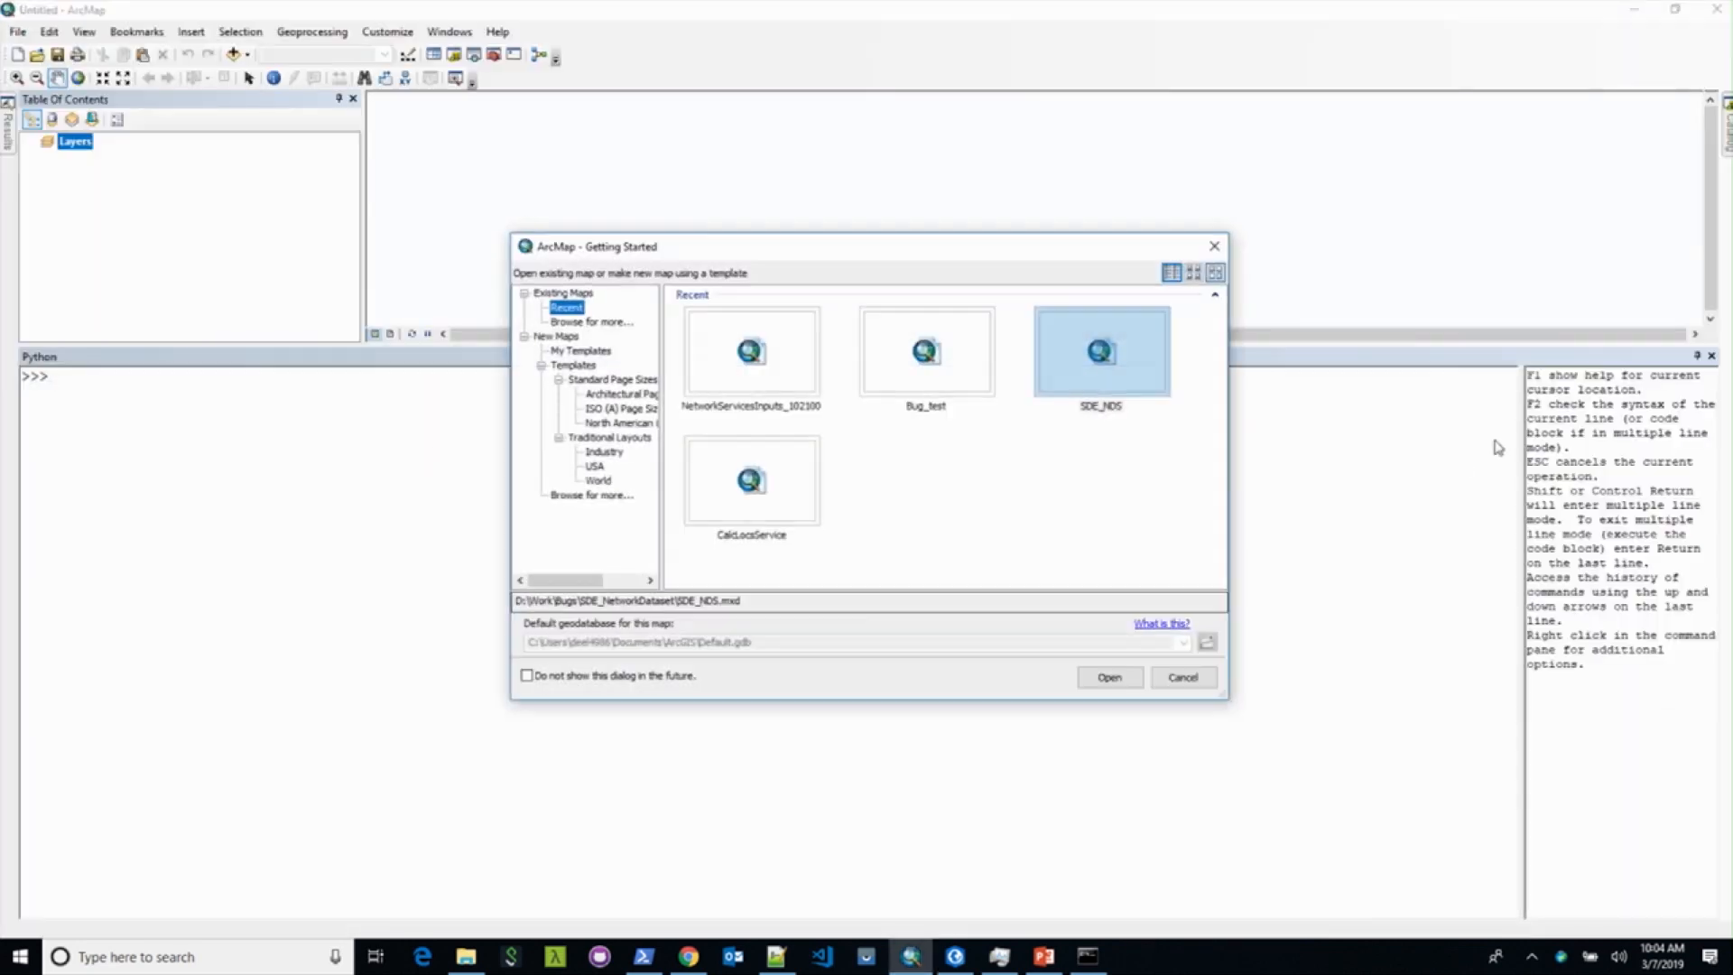
Step: Skip the startup dialog, close the Python window, and add the Streets (World Street Map) basemap
{"action": "left_click", "coordinate": [1182, 677]}
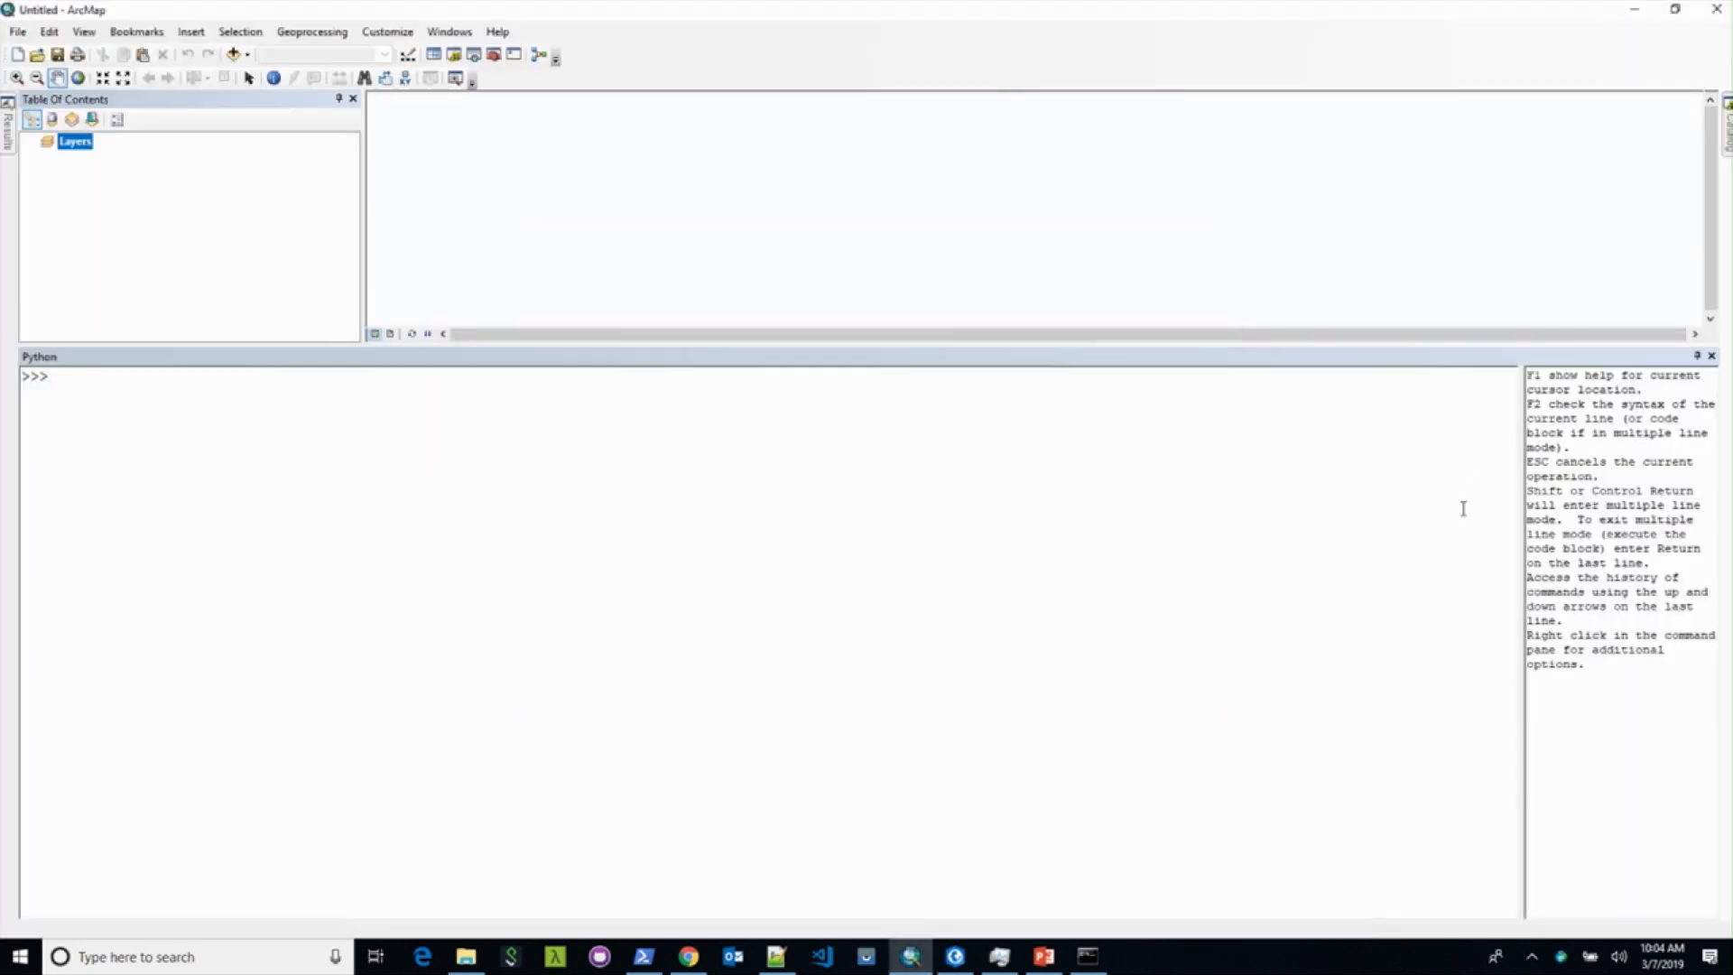
{"action": "left_click", "coordinate": [1711, 357]}
{"action": "left_click", "coordinate": [248, 54]}
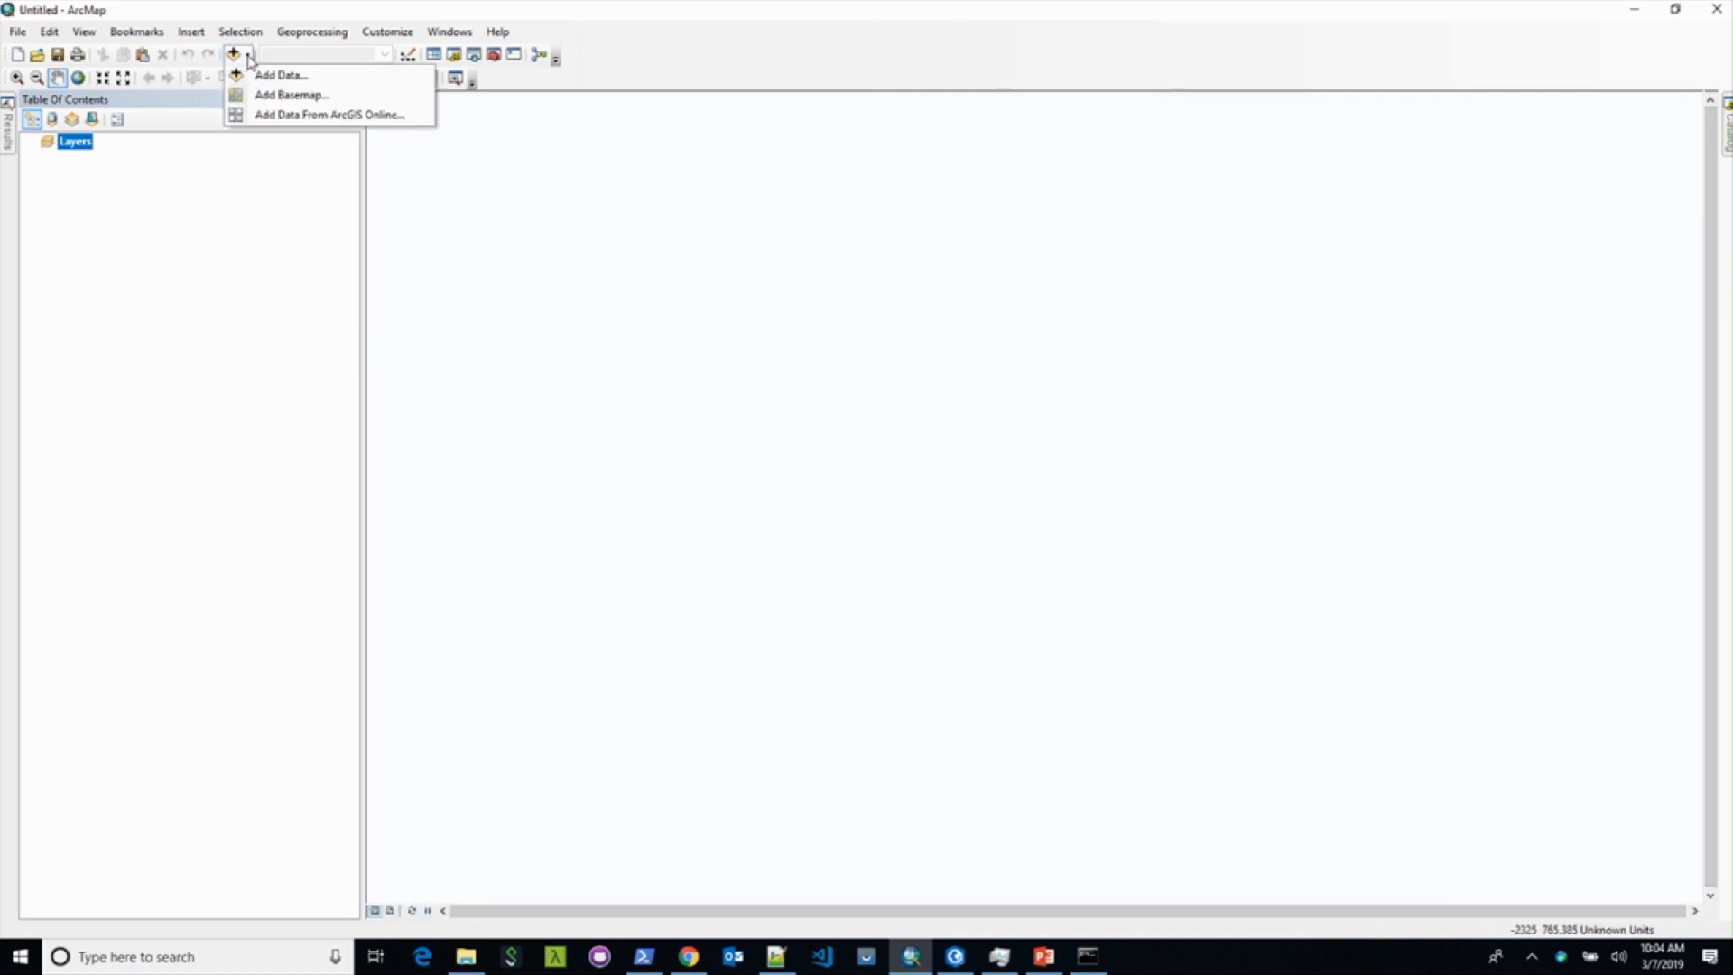
{"action": "left_click", "coordinate": [261, 97]}
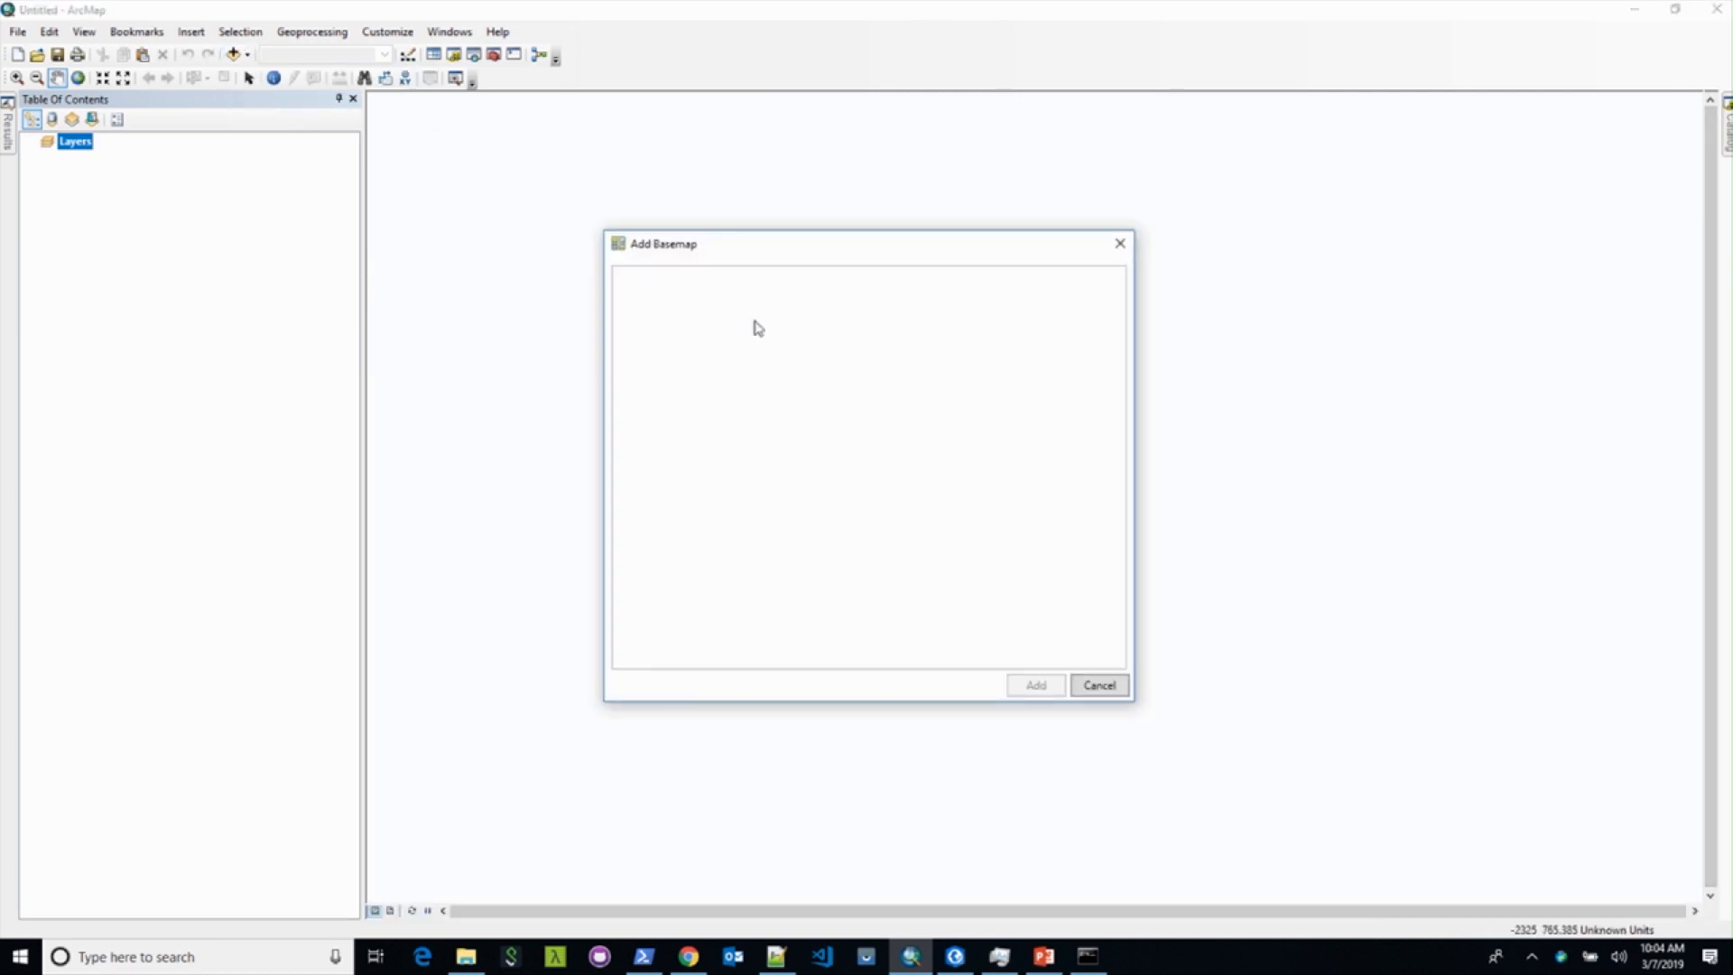
{"action": "left_click", "coordinate": [940, 326]}
{"action": "left_click", "coordinate": [1036, 686]}
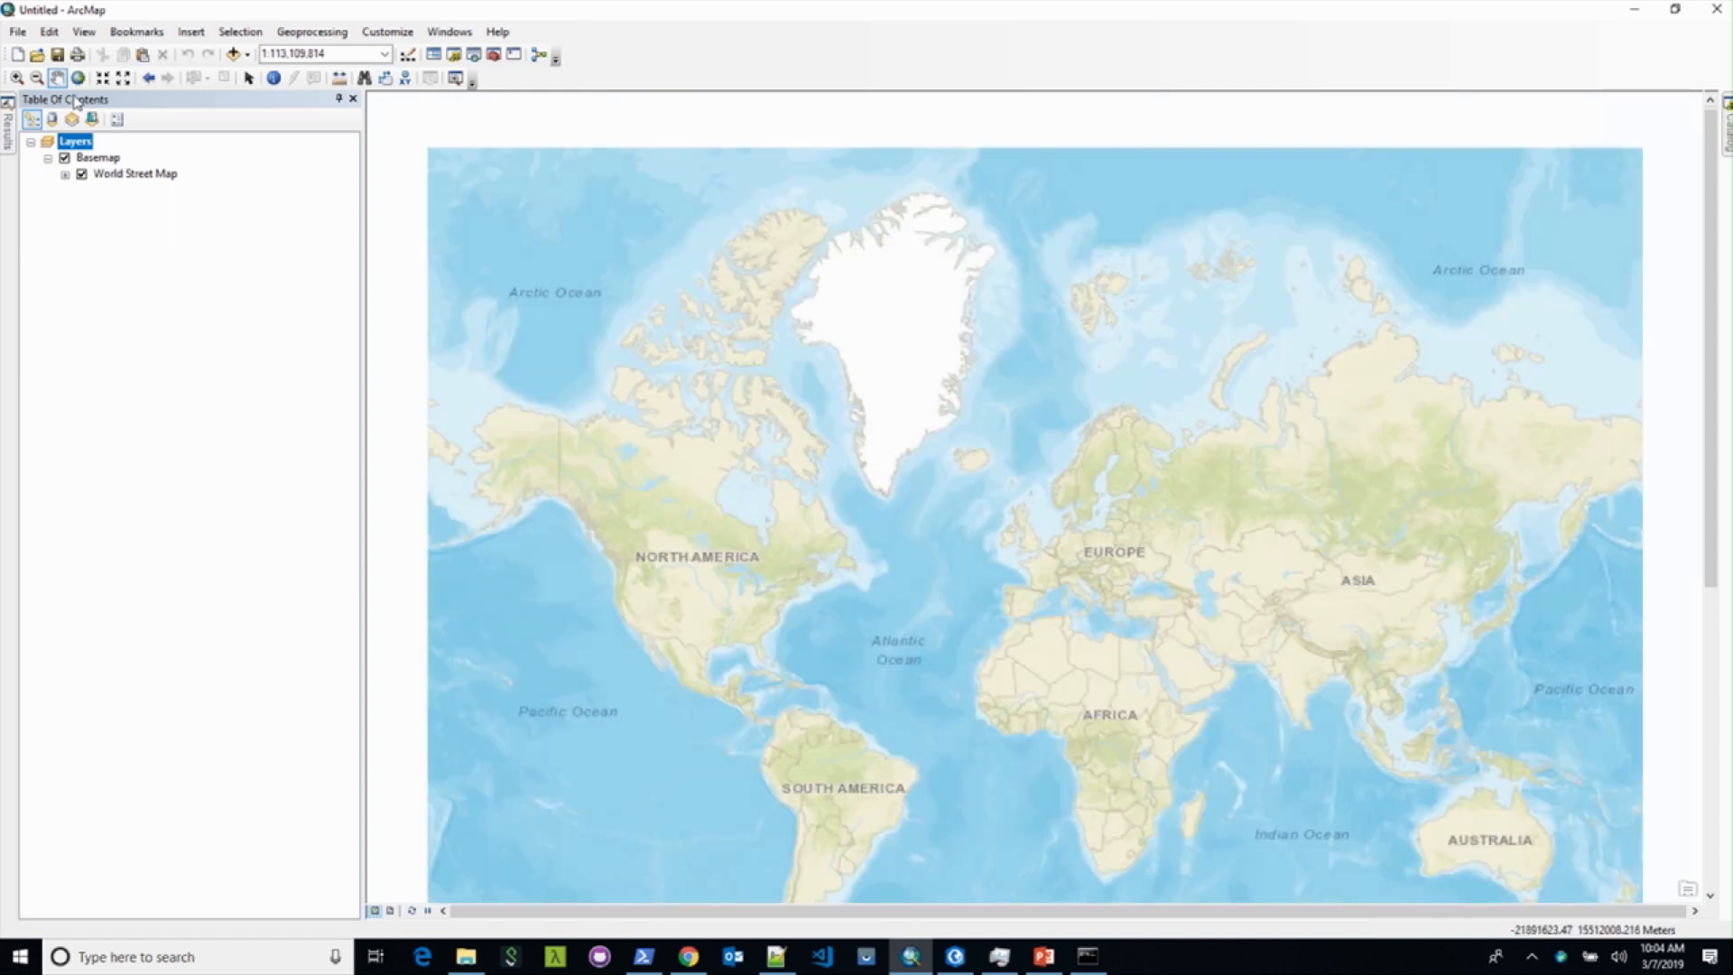
Step: Zoom in from the US west coast down to the Los Angeles area
{"action": "left_click", "coordinate": [16, 77]}
{"action": "left_click_drag", "start_coordinate": [621, 610], "coordinate": [668, 643]}
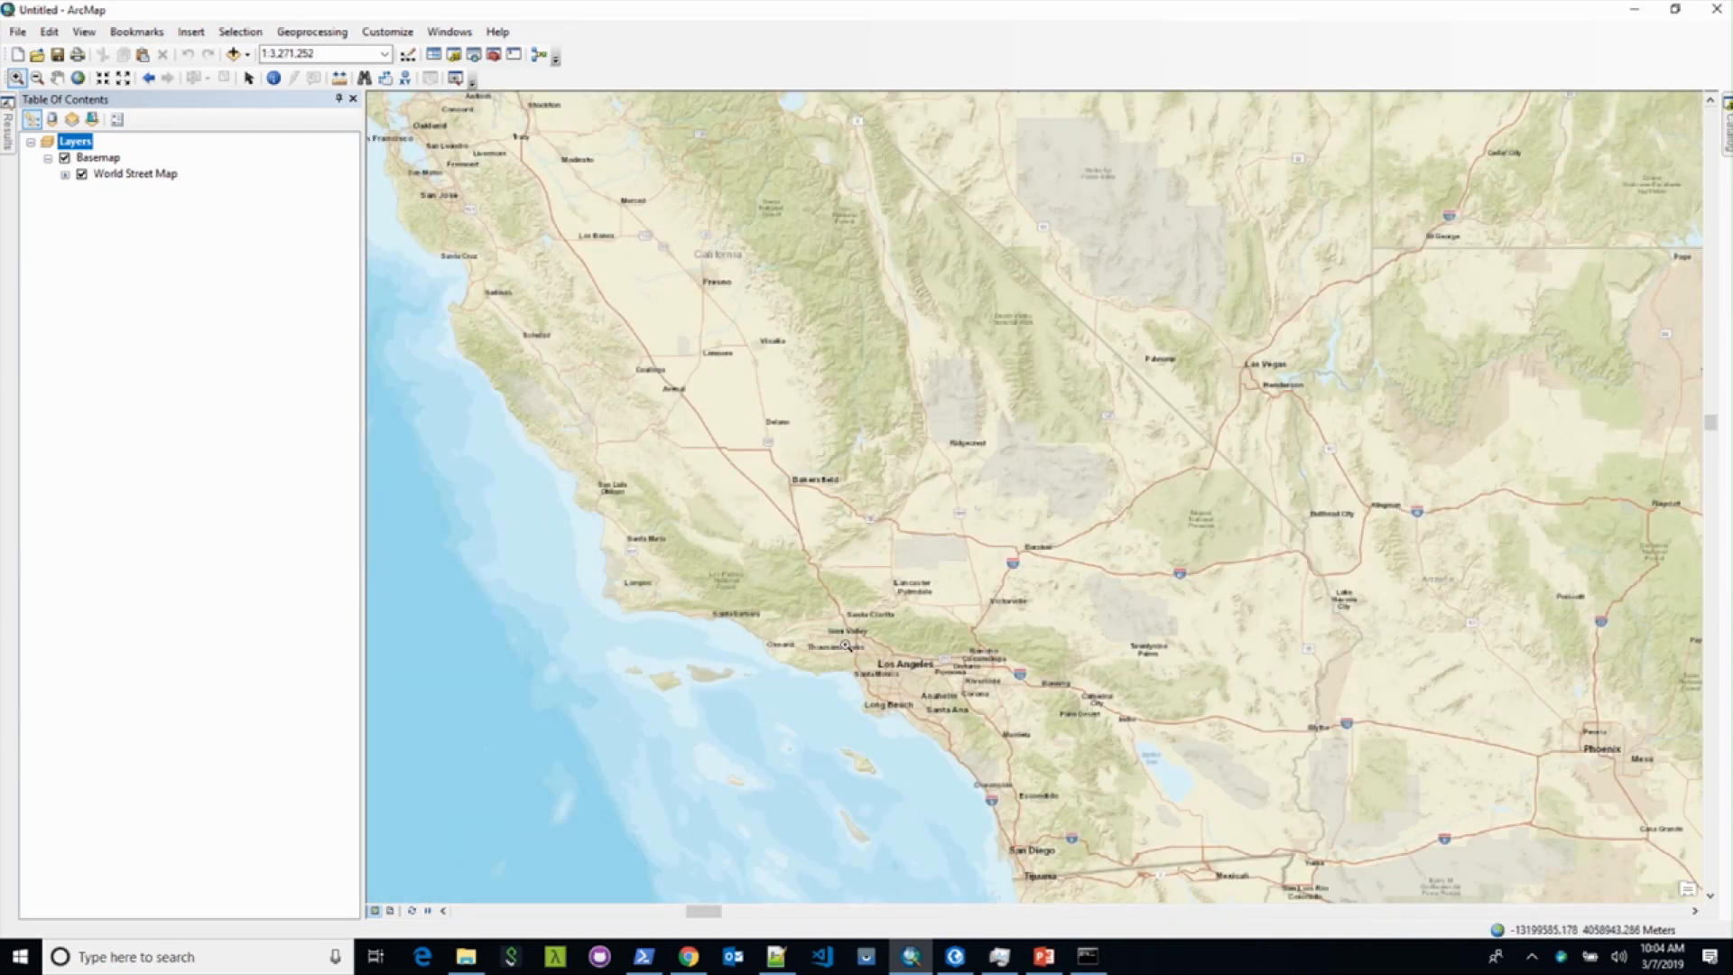
{"action": "left_click_drag", "start_coordinate": [845, 645], "coordinate": [960, 714]}
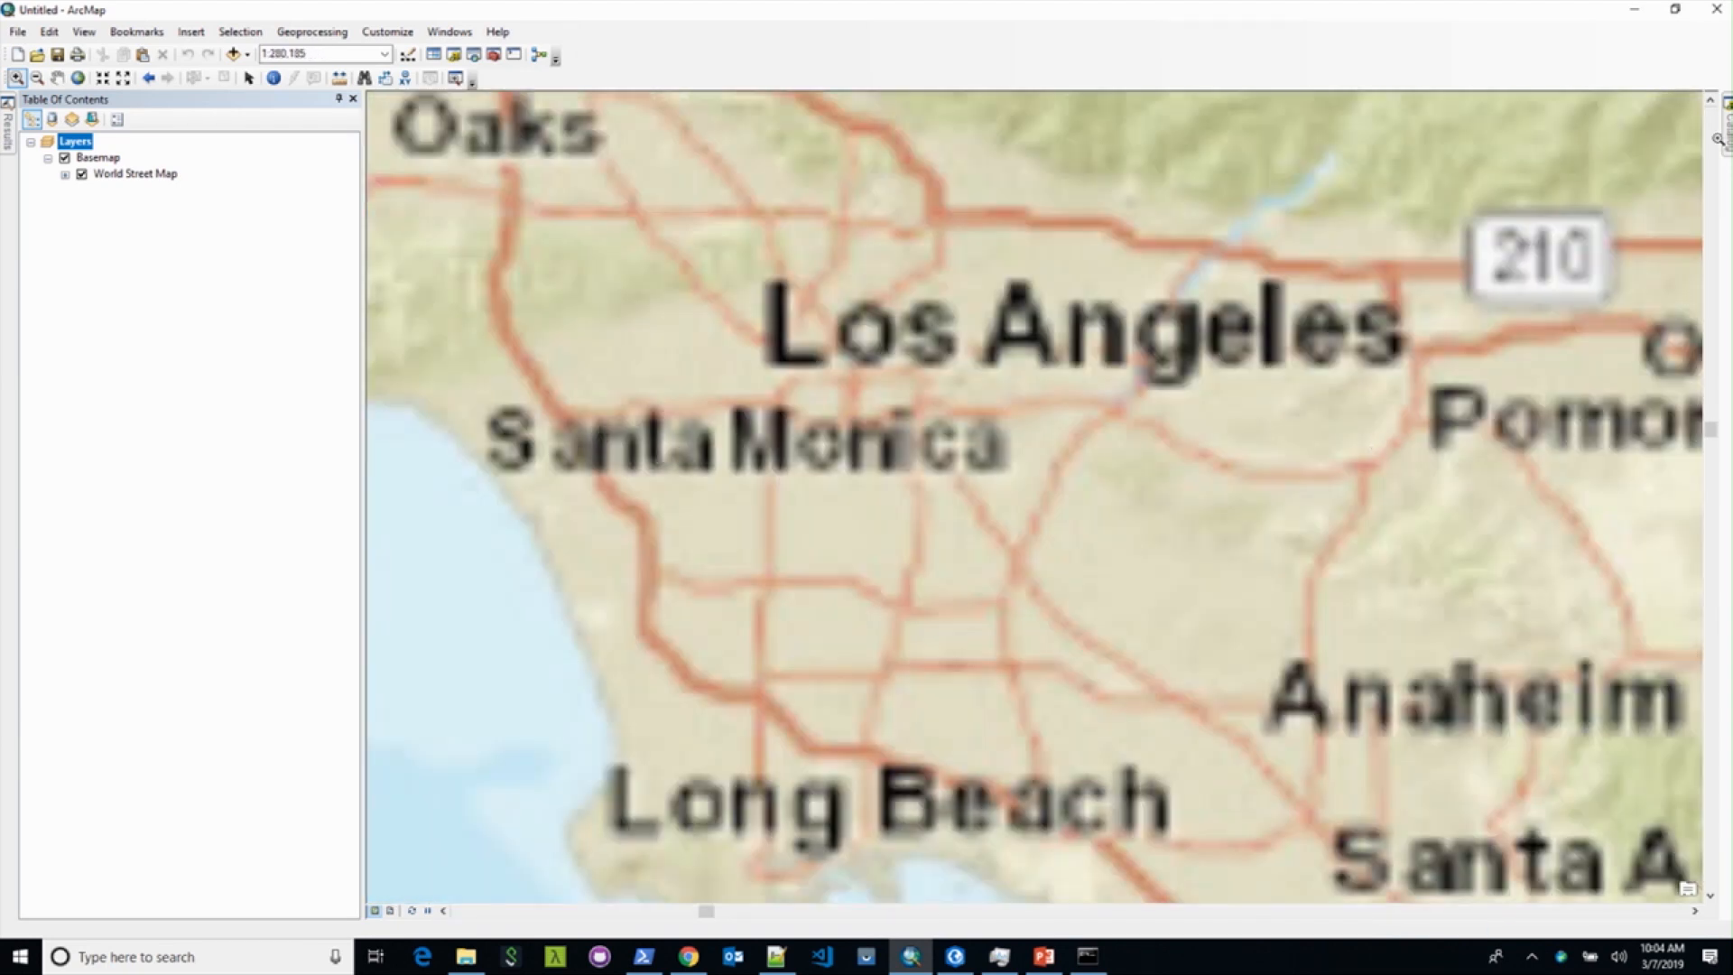
Step: Under GIS Servers in Catalog, start an Add ArcGIS Server connection using GIS services
{"action": "mouse_move", "coordinate": [1725, 141]}
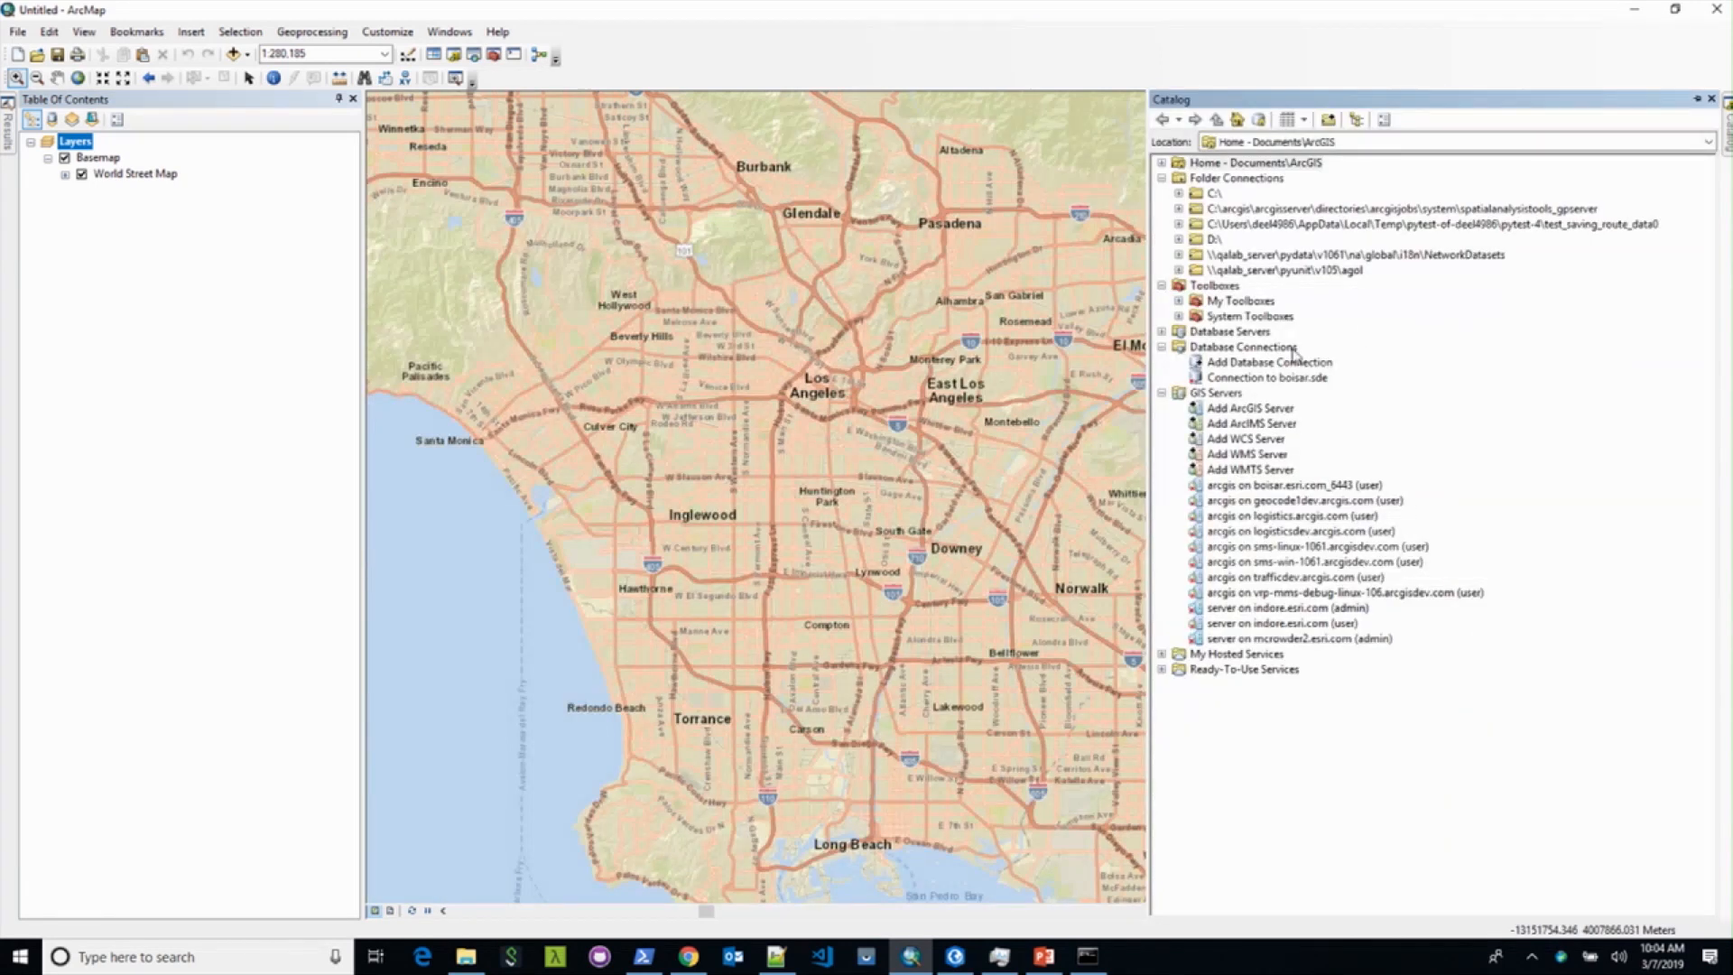
{"action": "left_click", "coordinate": [1161, 392]}
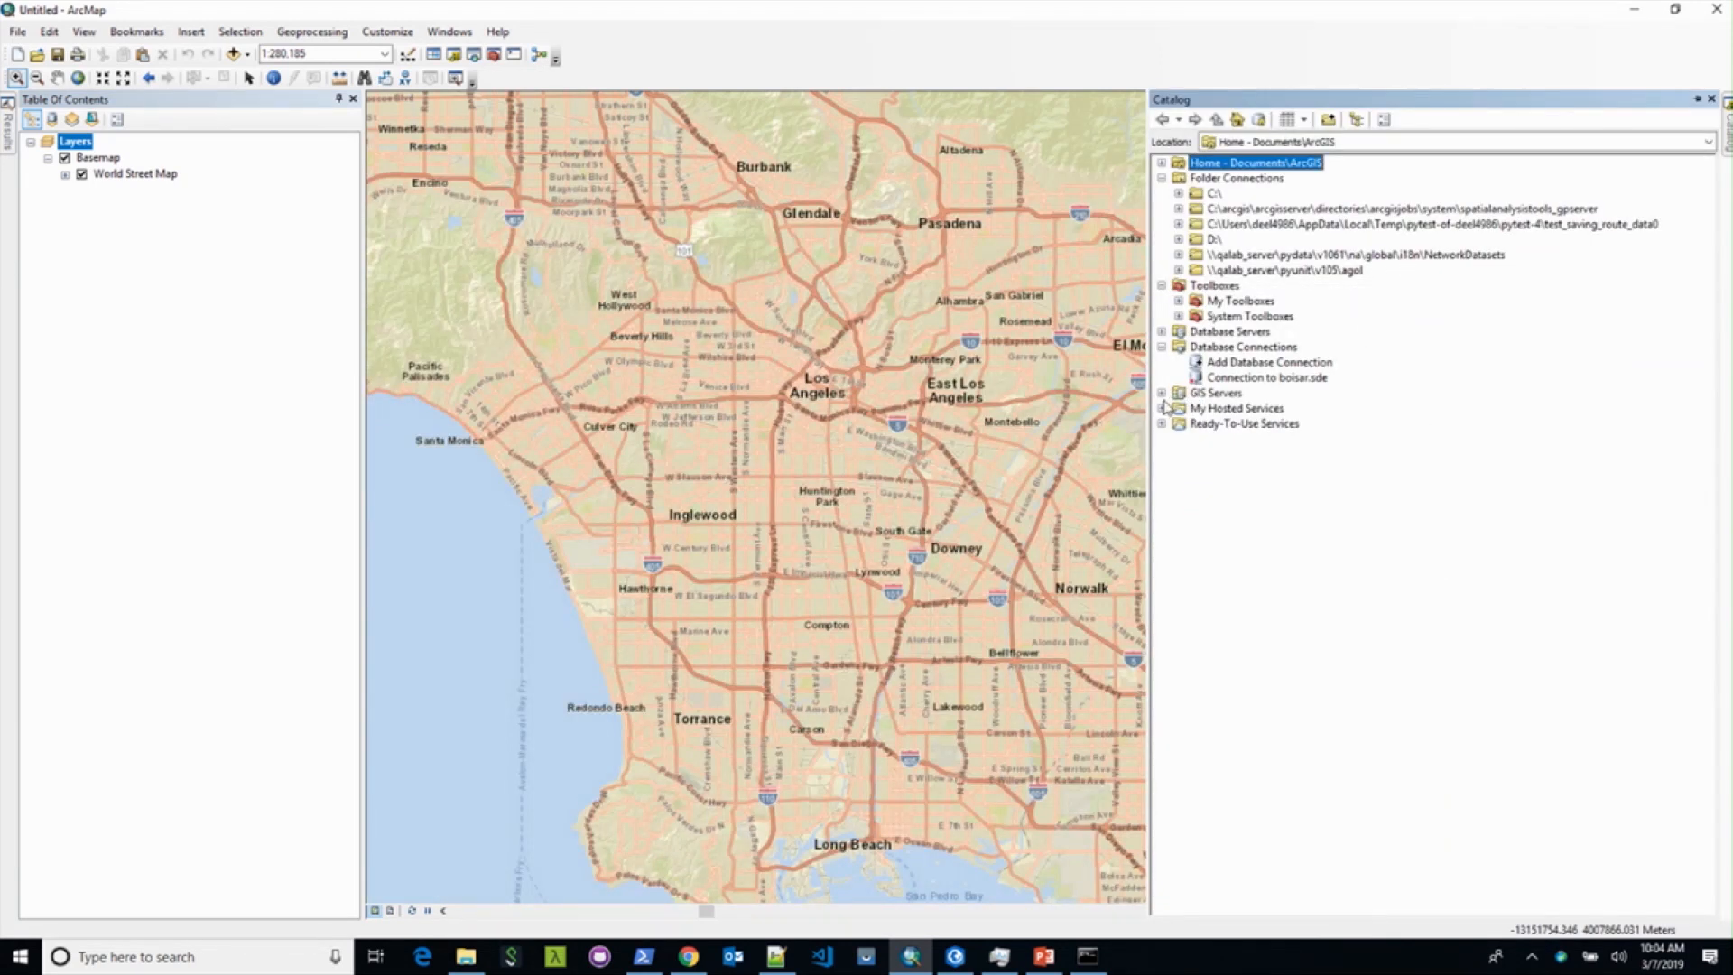
{"action": "left_click", "coordinate": [1162, 393]}
{"action": "double_click", "coordinate": [1229, 409]}
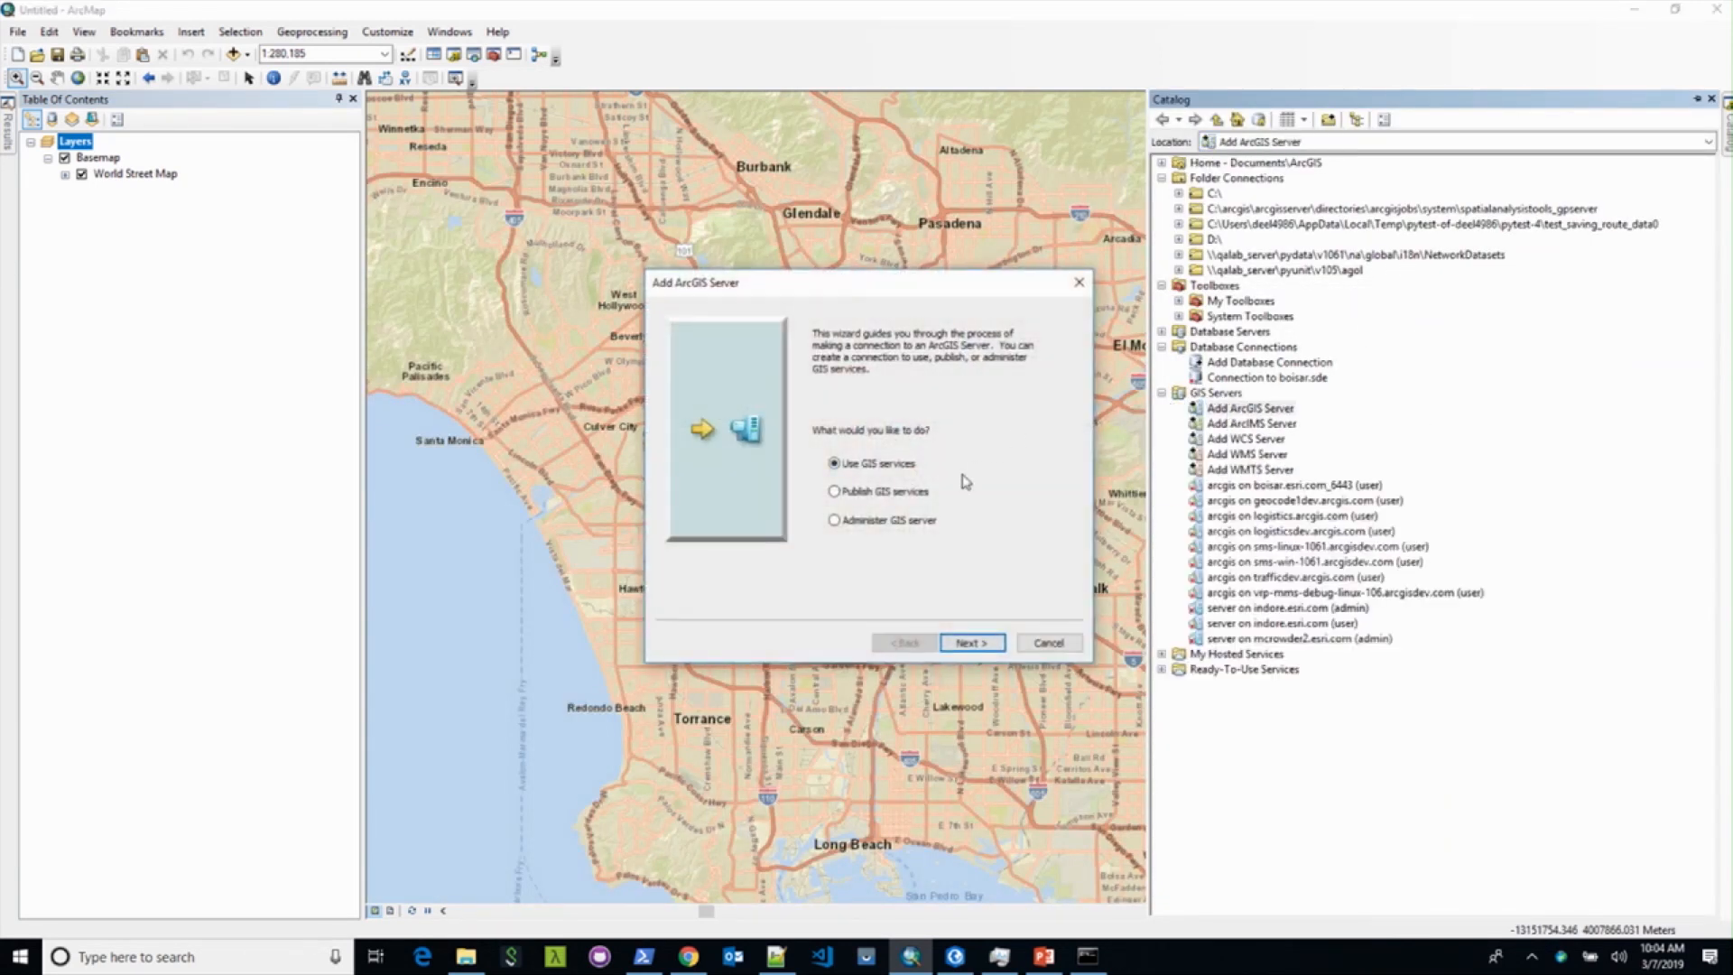
{"action": "left_click", "coordinate": [965, 641]}
Step: Enter server URL indore.esri.com/server plus the user name and password to create the connection
{"action": "type", "text": "indore.esri.com/arc"}
{"action": "key", "text": "BackSpace"}
{"action": "key", "text": "BackSpace"}
{"action": "key", "text": "BackSpace"}
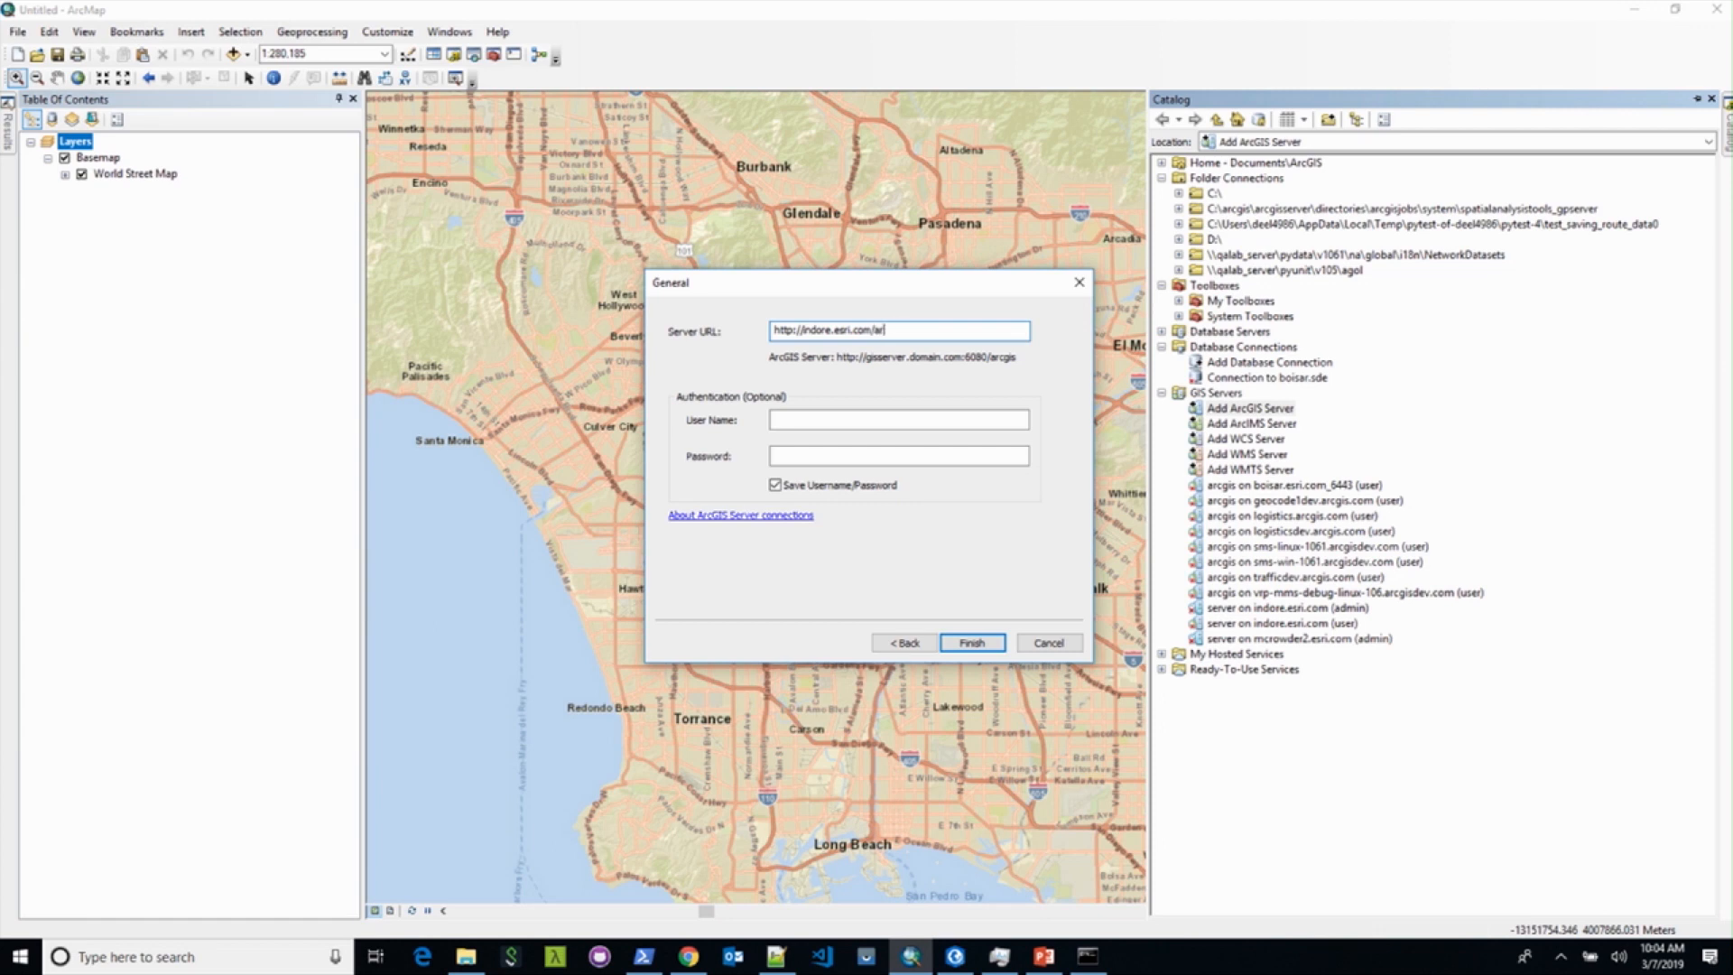
{"action": "type", "text": "server"}
{"action": "left_click", "coordinate": [917, 419]}
{"action": "type", "text": "admin"}
{"action": "key", "text": "Tab"}
{"action": "type", "text": "*"}
{"action": "type", "text": "••••"}
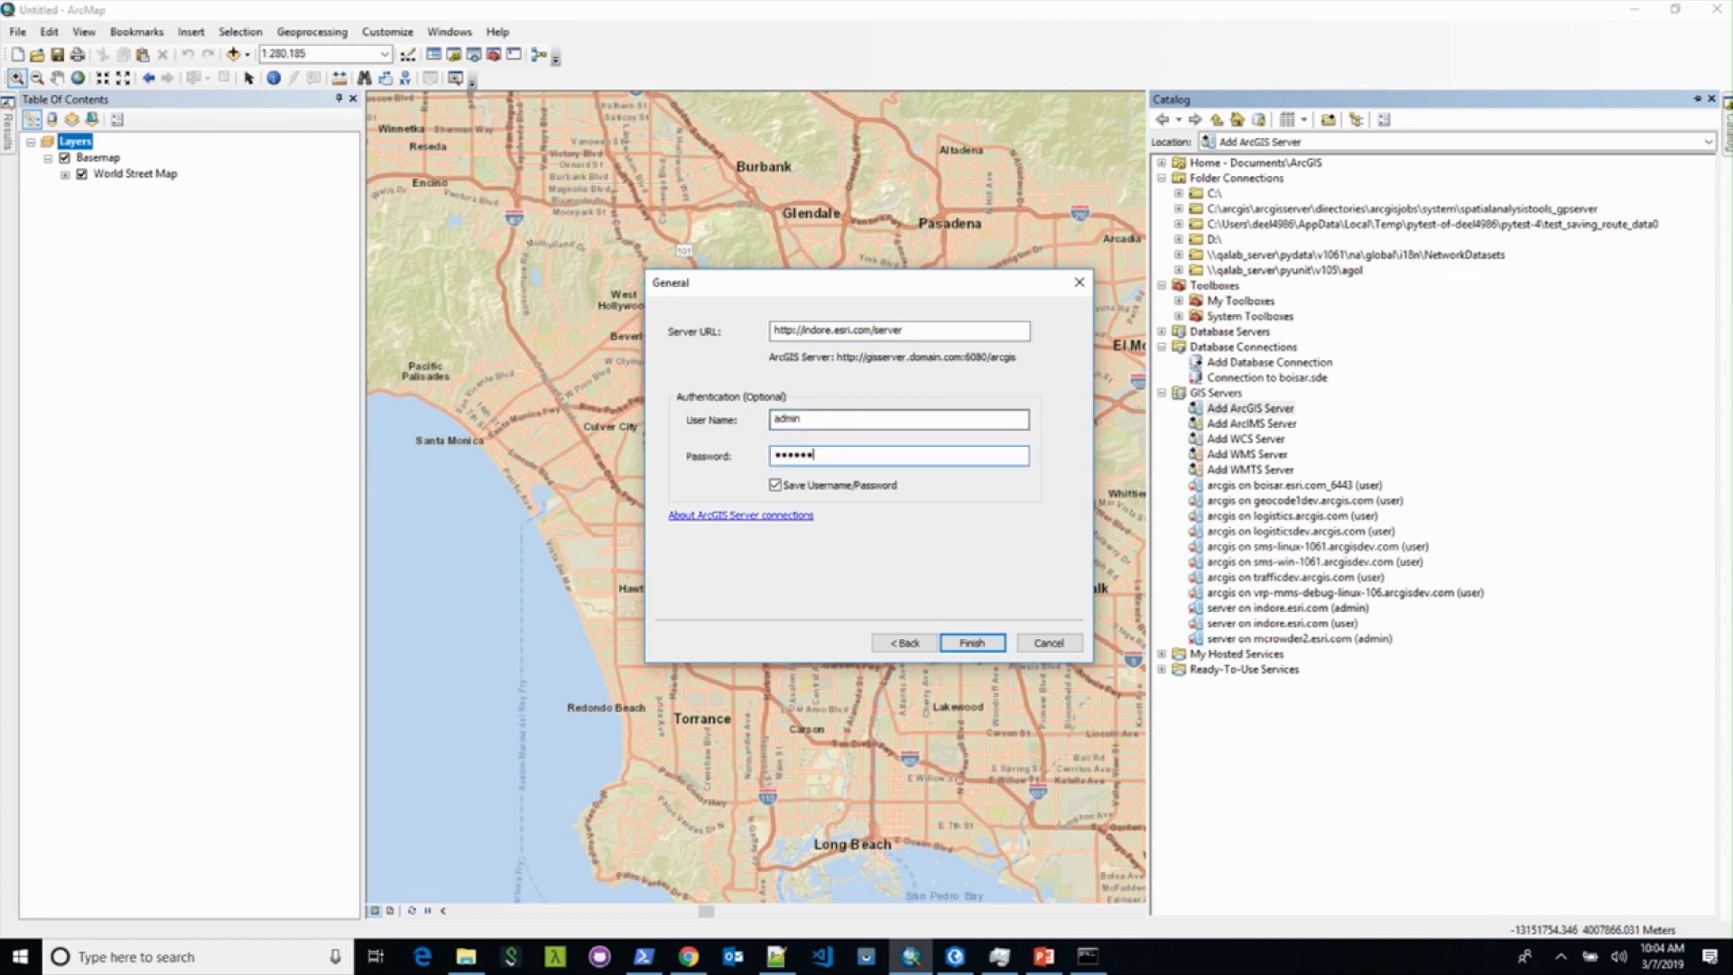
{"action": "key", "text": "Return"}
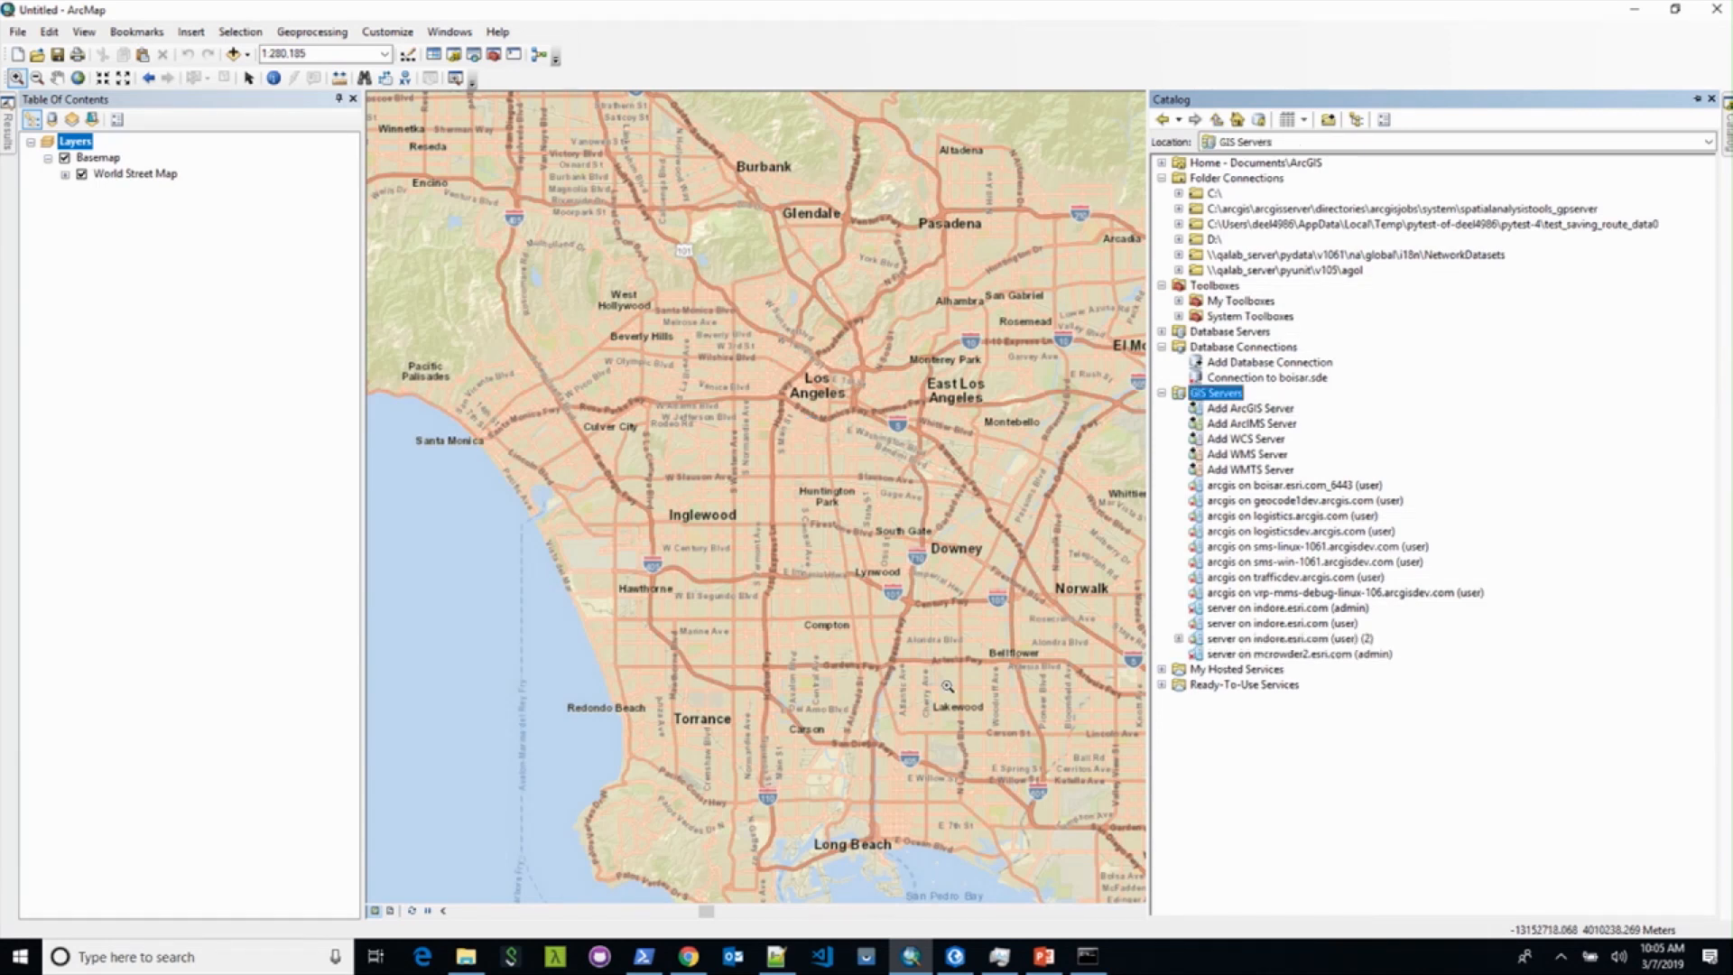
Step: Expand the indore.esri.com connection to Routing > NetworkAnalysis and open GenerateServiceAreas
{"action": "left_click", "coordinate": [1178, 638]}
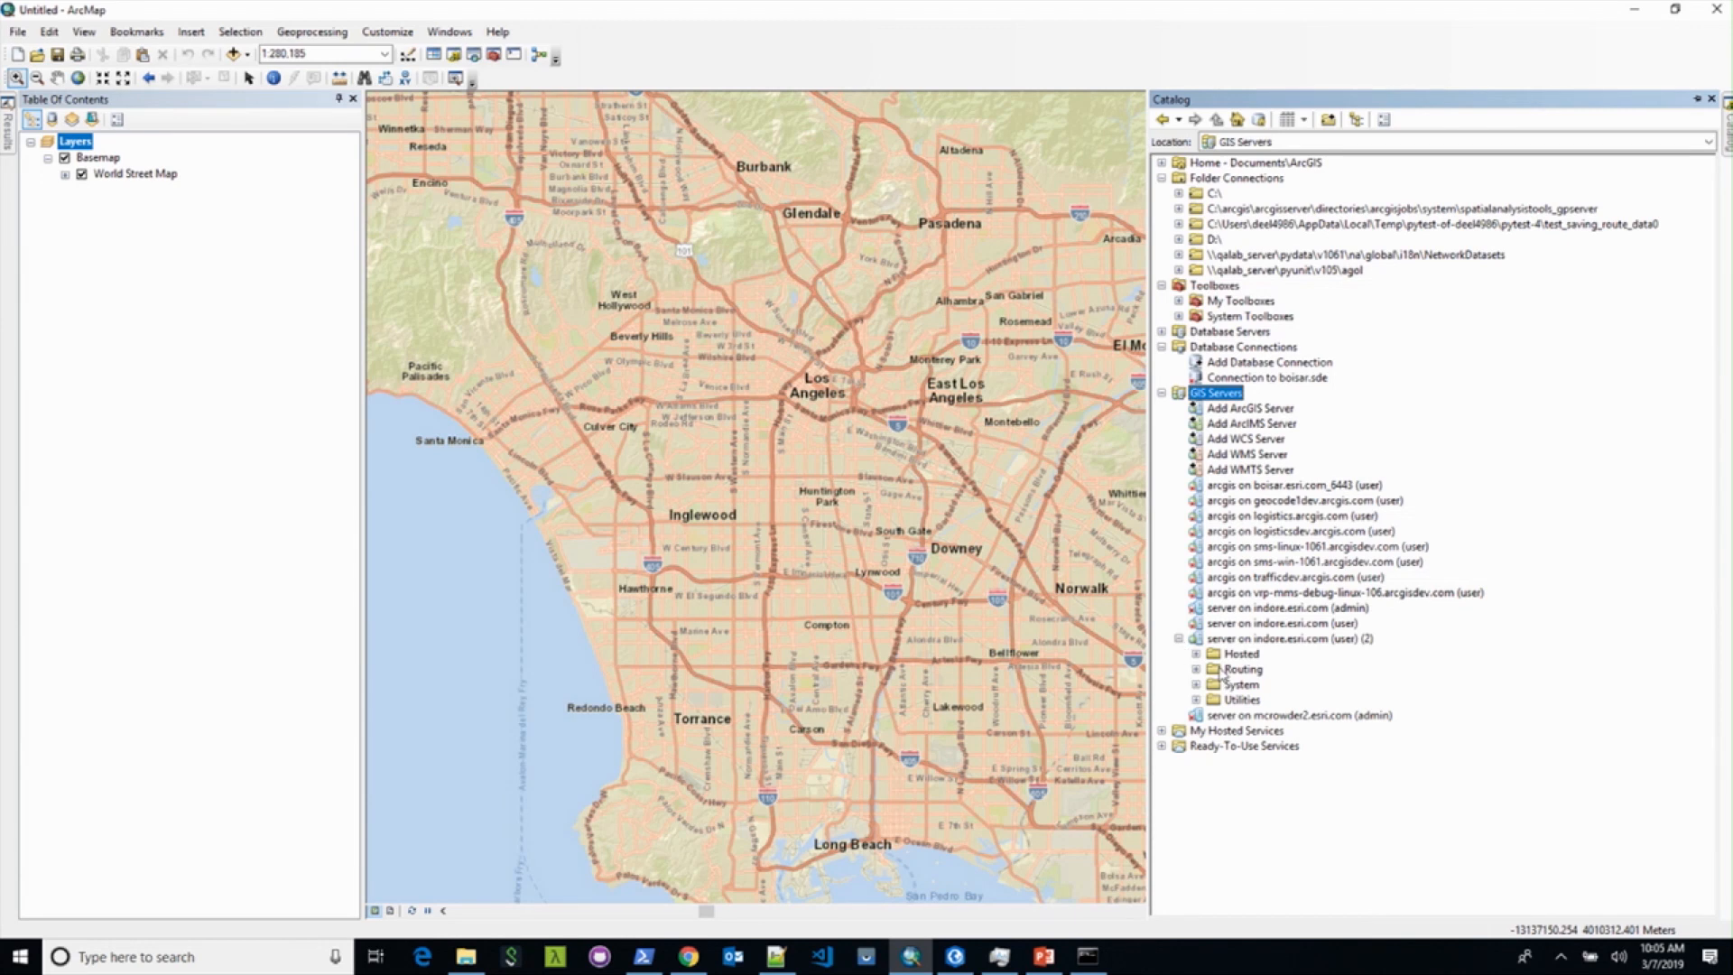
{"action": "left_click", "coordinate": [1196, 669]}
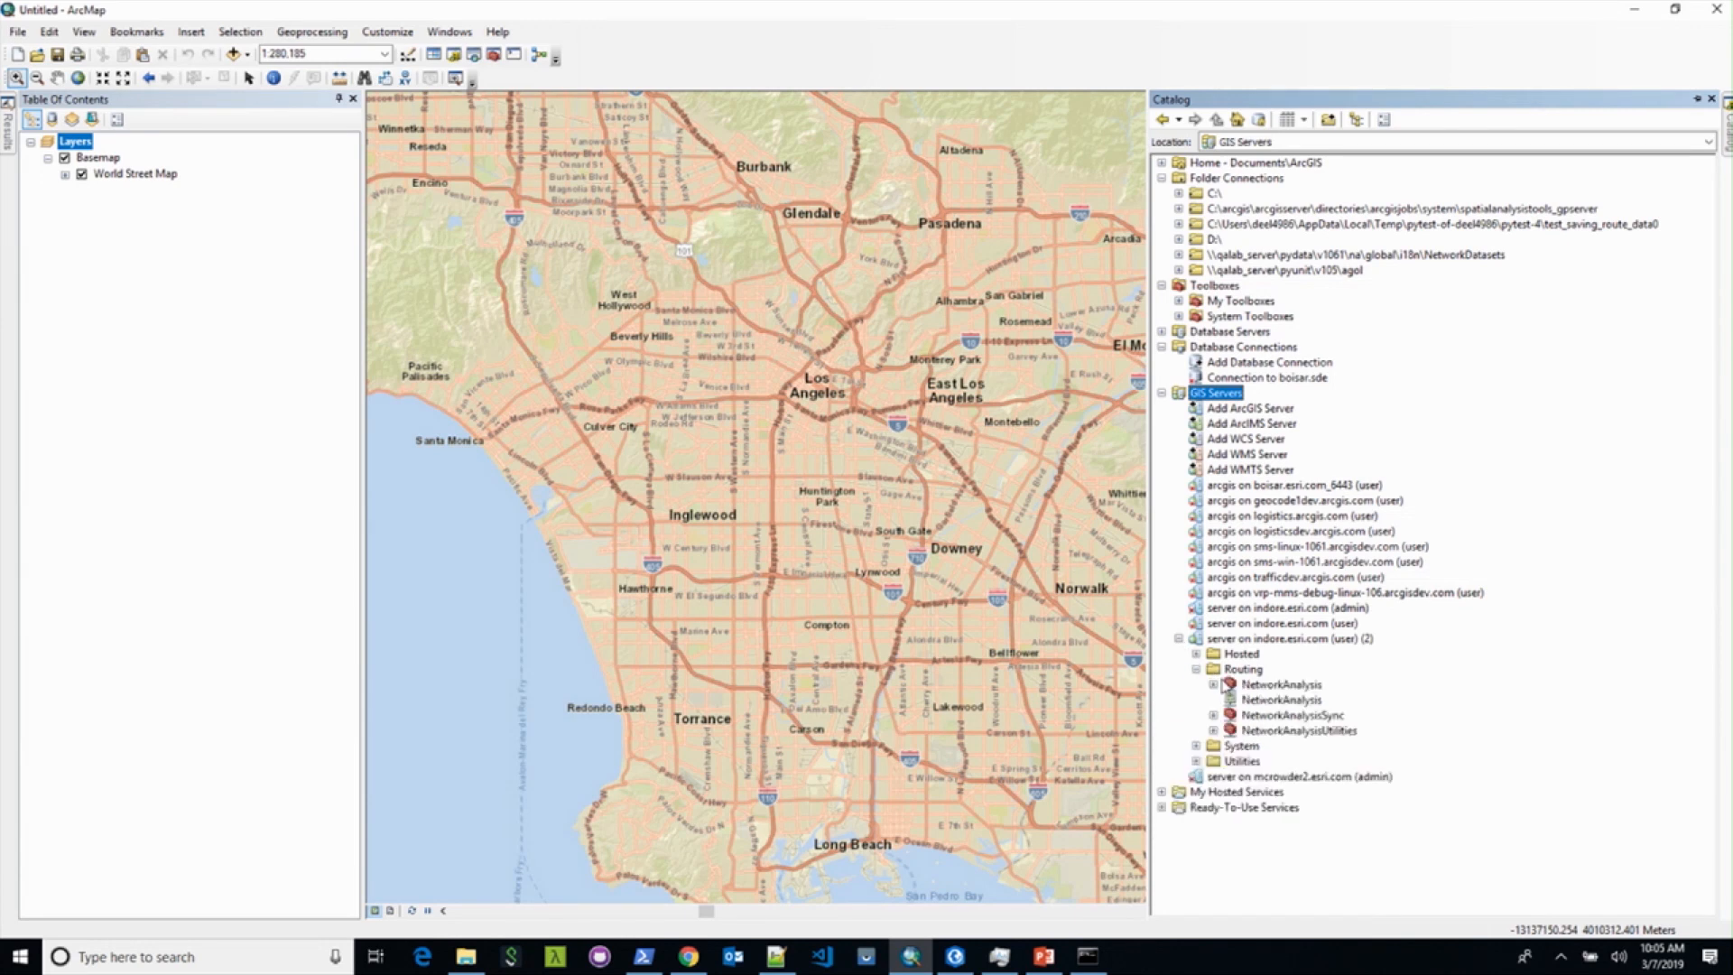
{"action": "left_click", "coordinate": [1214, 685]}
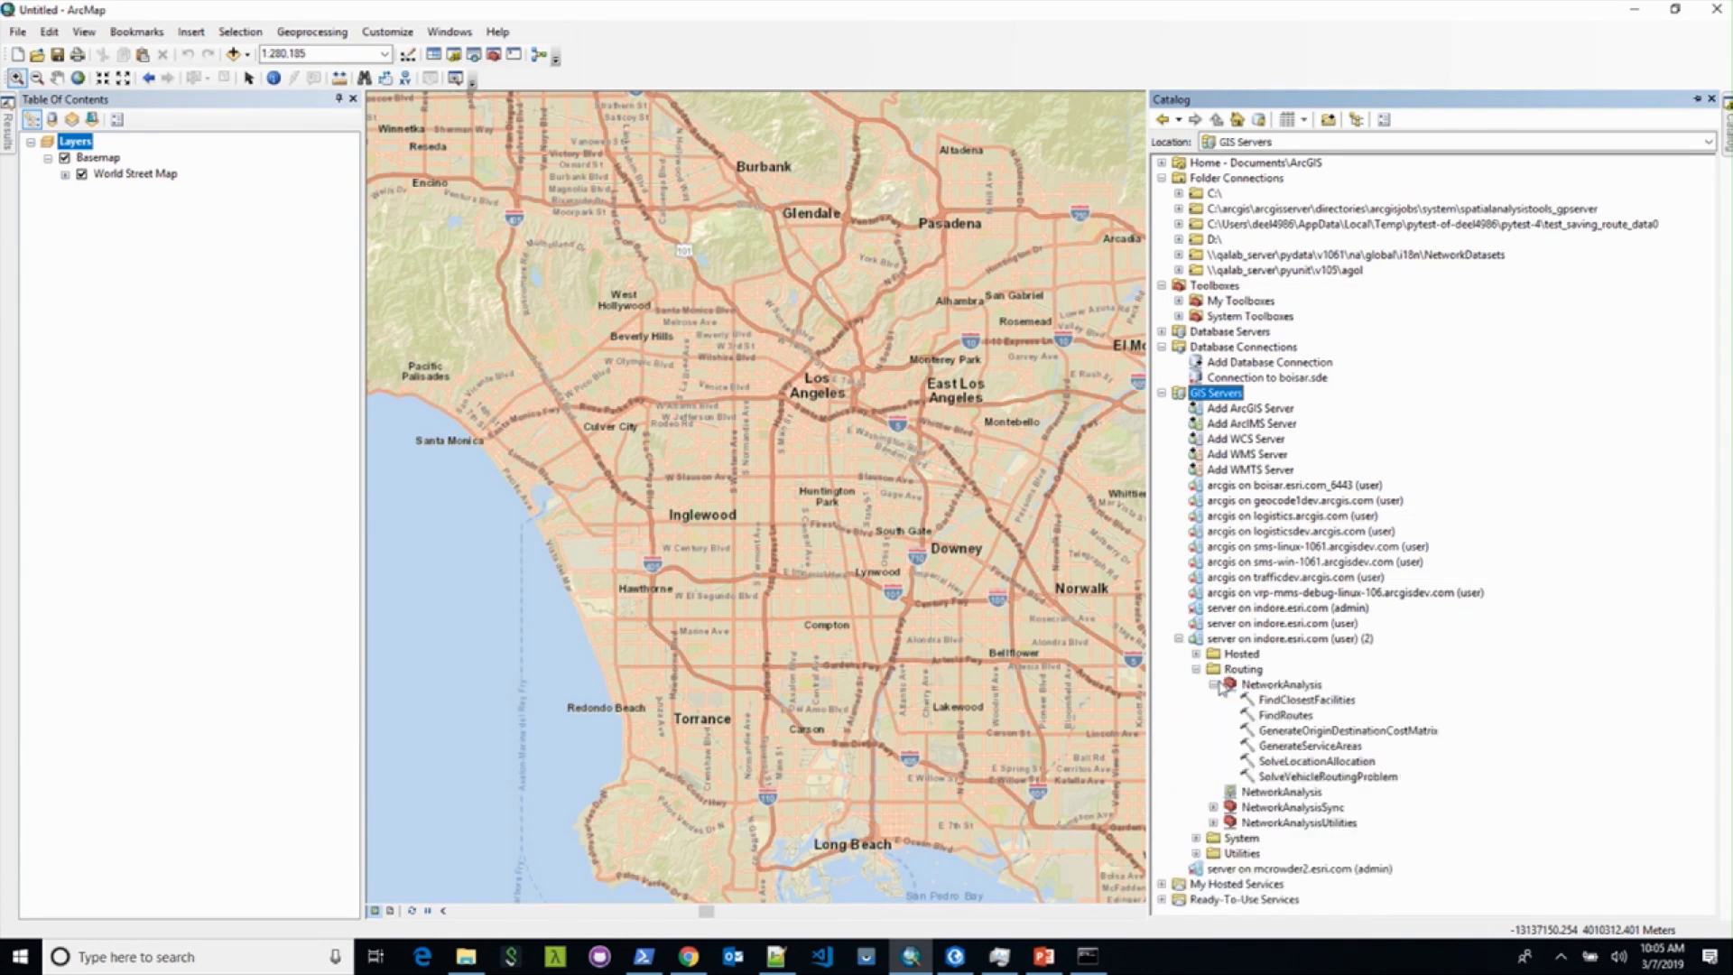
{"action": "left_click", "coordinate": [1285, 749]}
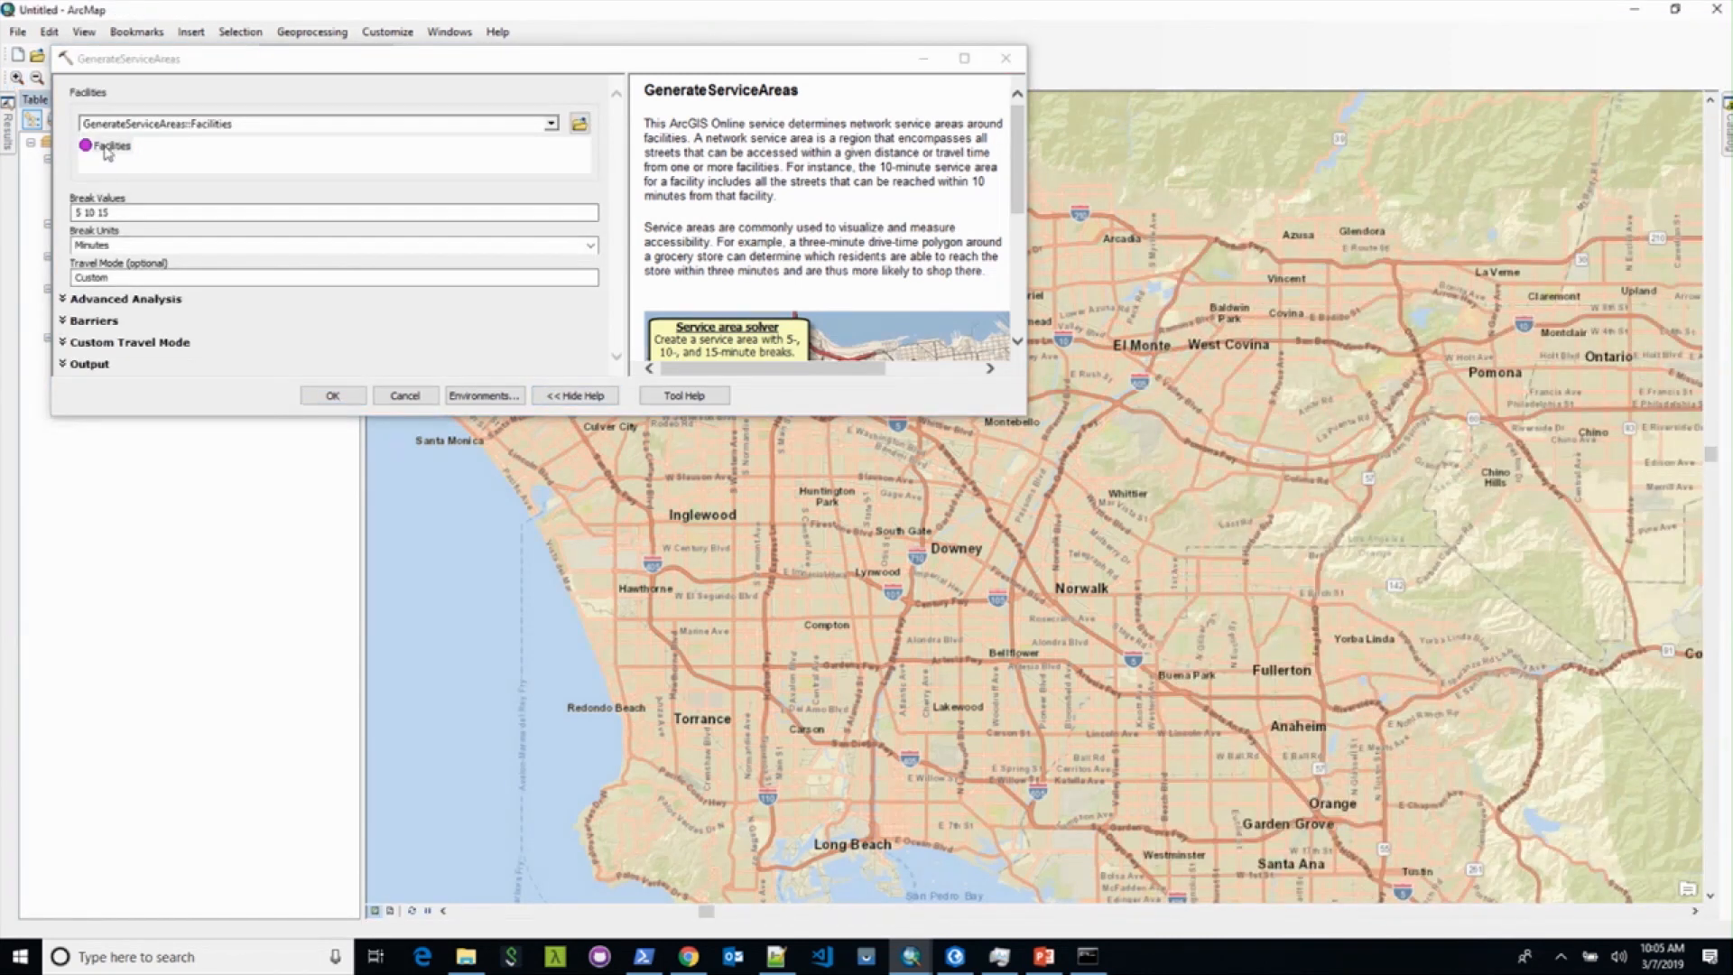
Step: Place facility points, set travel mode to Walking Time, and run GenerateServiceAreas with 5 10 15 minute breaks
{"action": "left_click", "coordinate": [107, 147]}
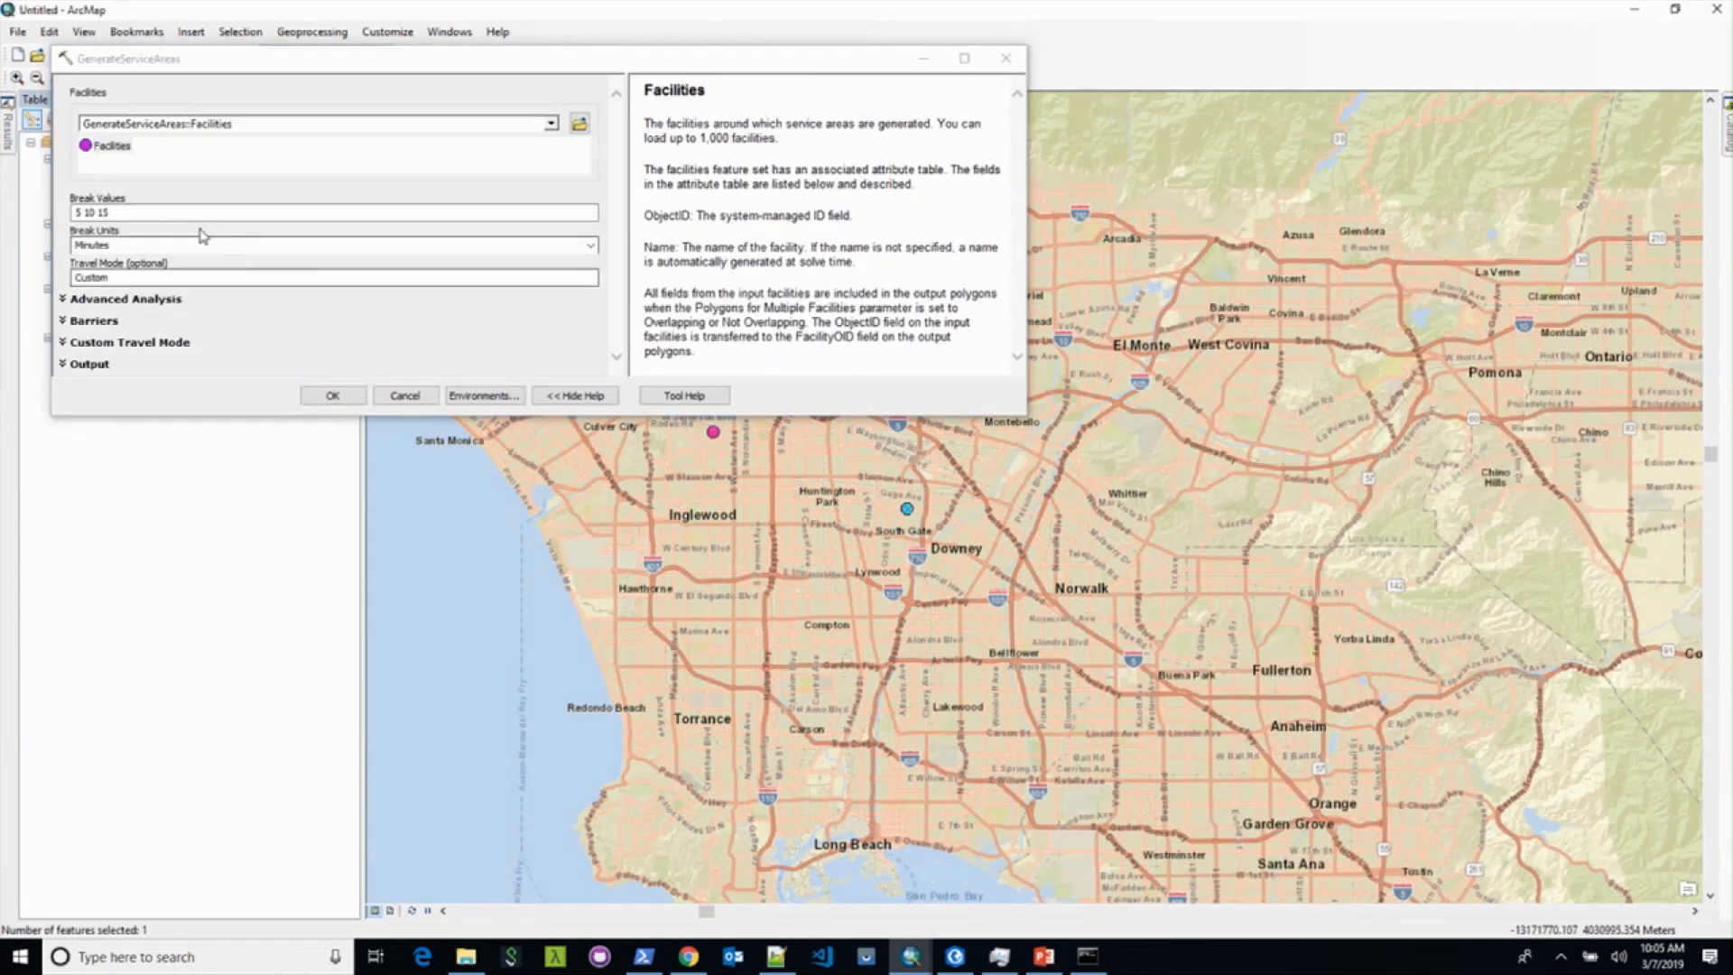
{"action": "left_click", "coordinate": [110, 278]}
{"action": "type", "text": "Wal"}
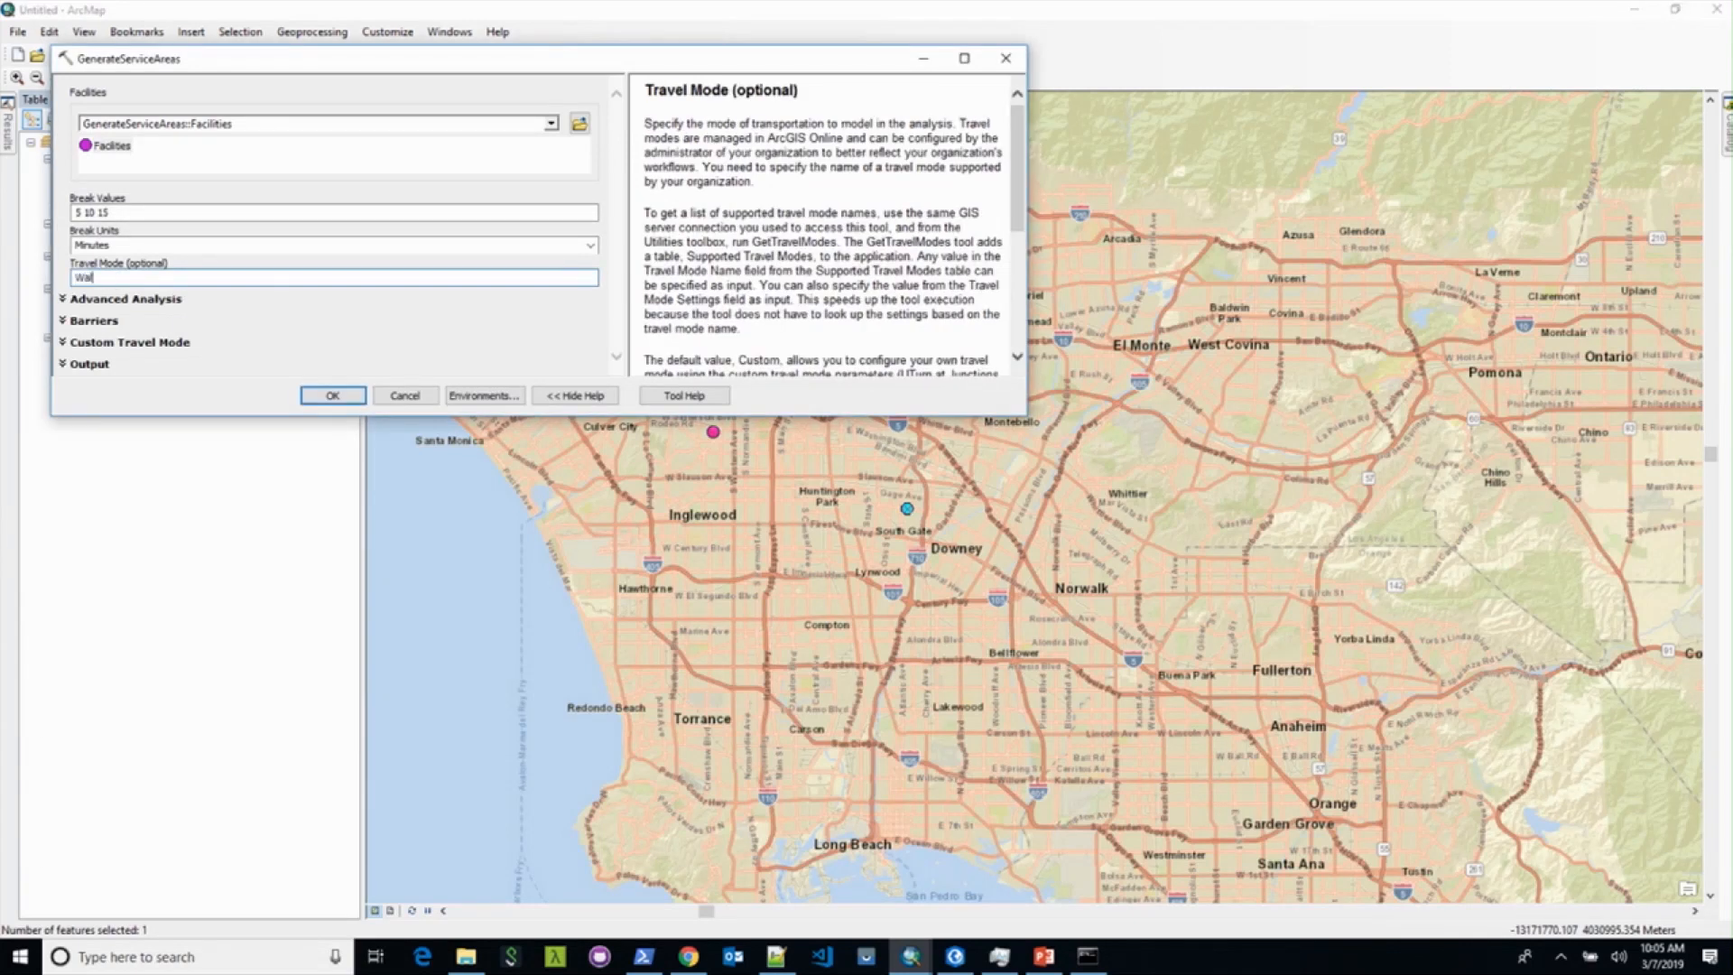
{"action": "type", "text": "king Time"}
{"action": "left_click", "coordinate": [325, 397]}
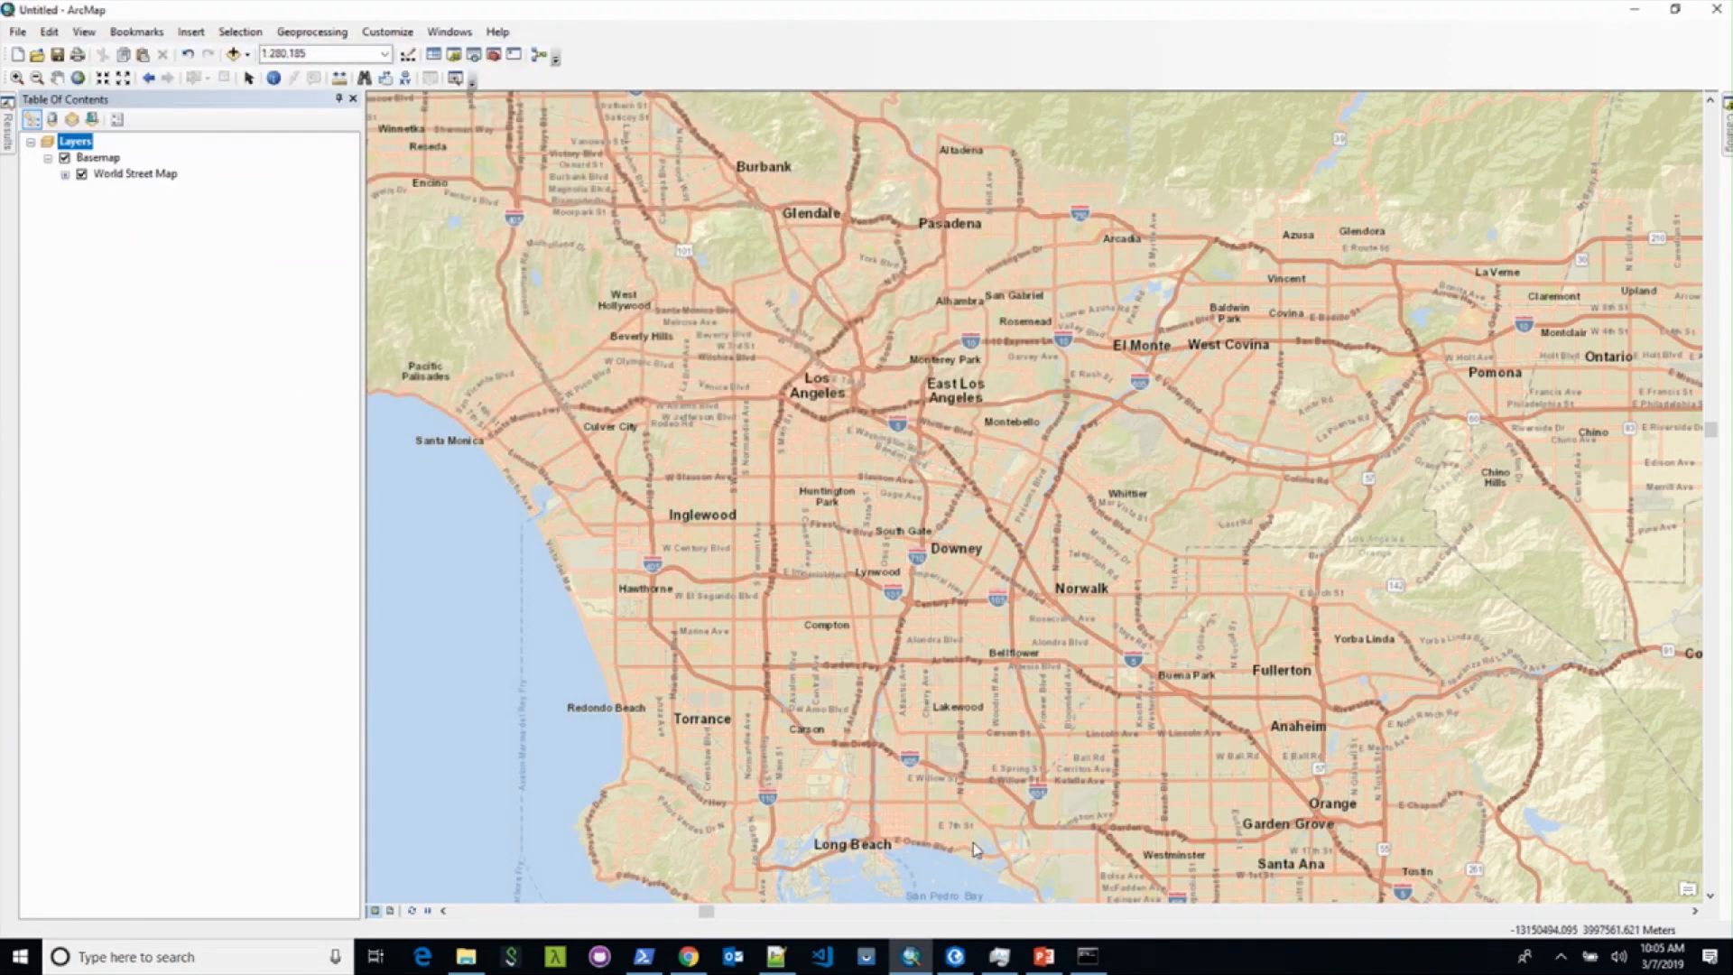
{"action": "left_click", "coordinate": [688, 956]}
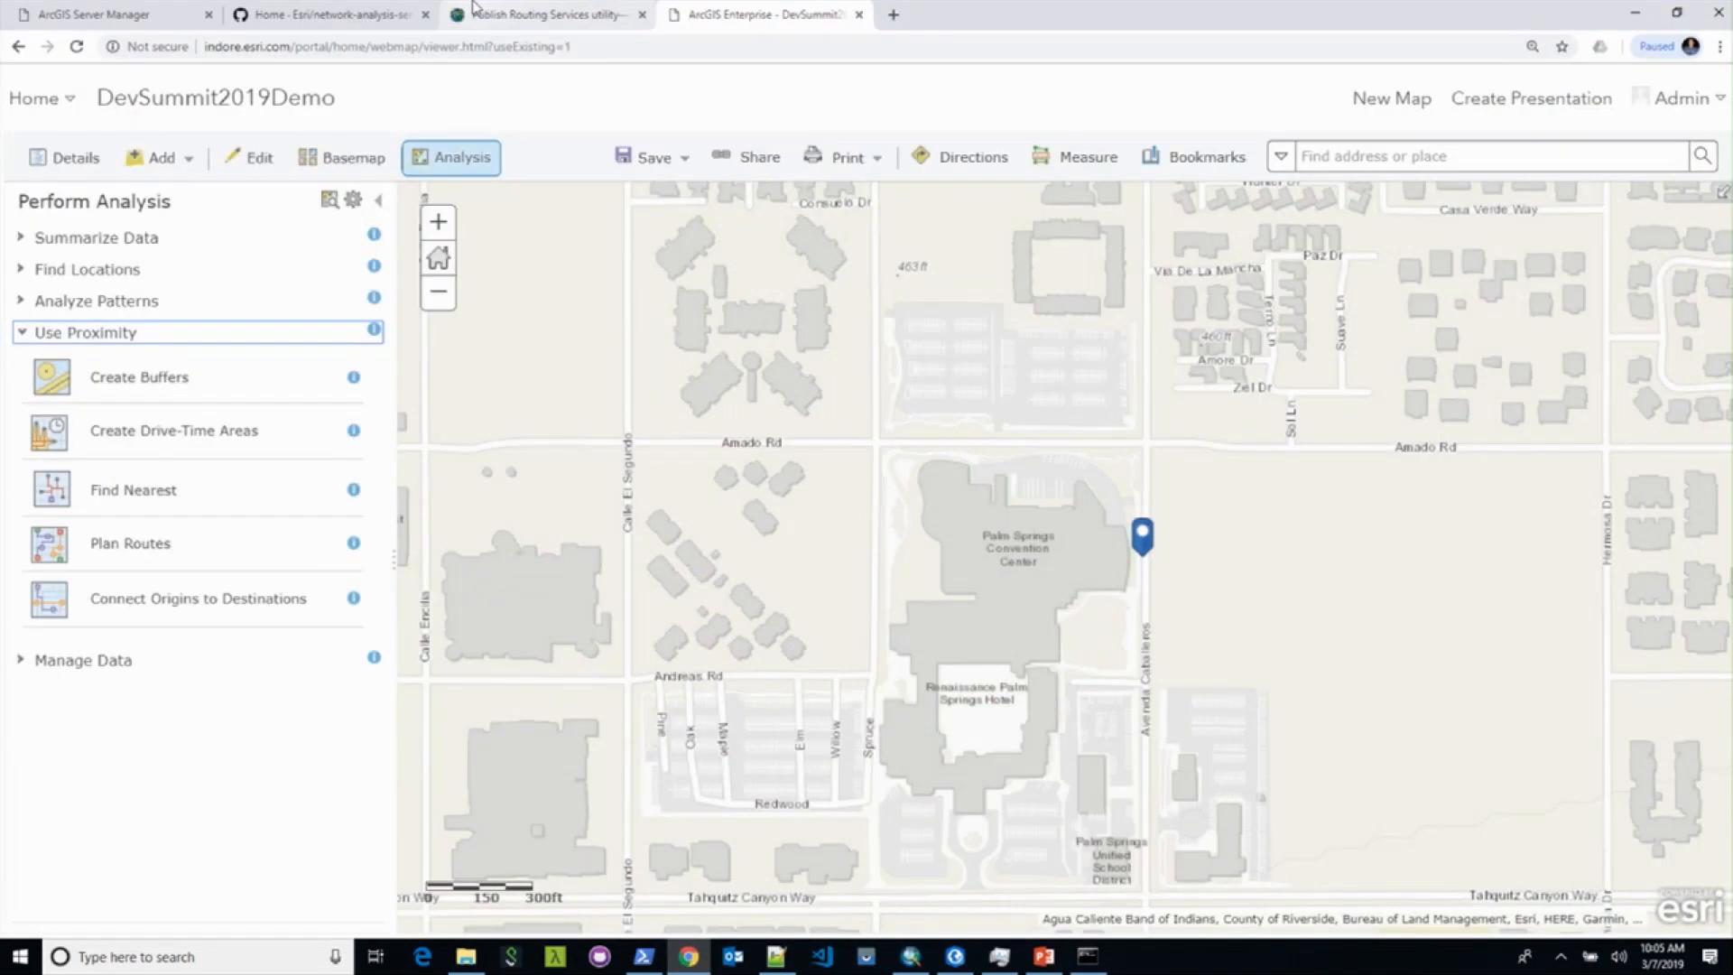
Step: Review the Routing NetworkAnalysis instance counts in Server Manager, then go back to ArcMap
{"action": "left_click", "coordinate": [117, 13]}
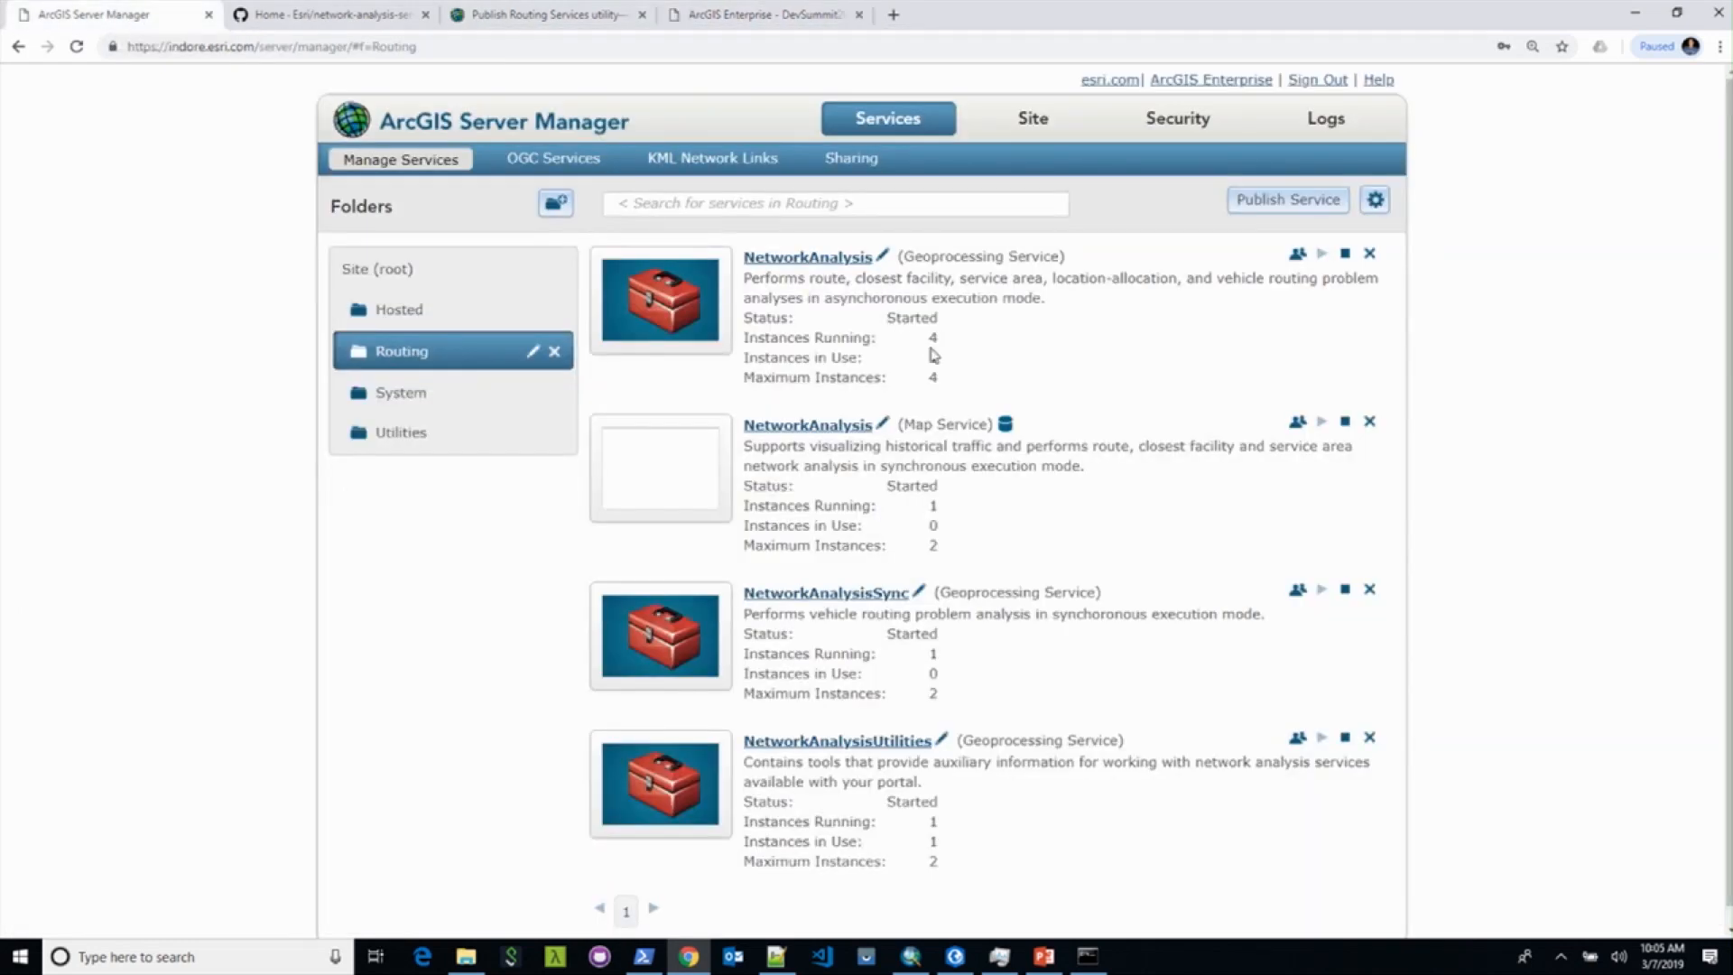
{"action": "left_click_drag", "start_coordinate": [932, 356], "coordinate": [940, 360]}
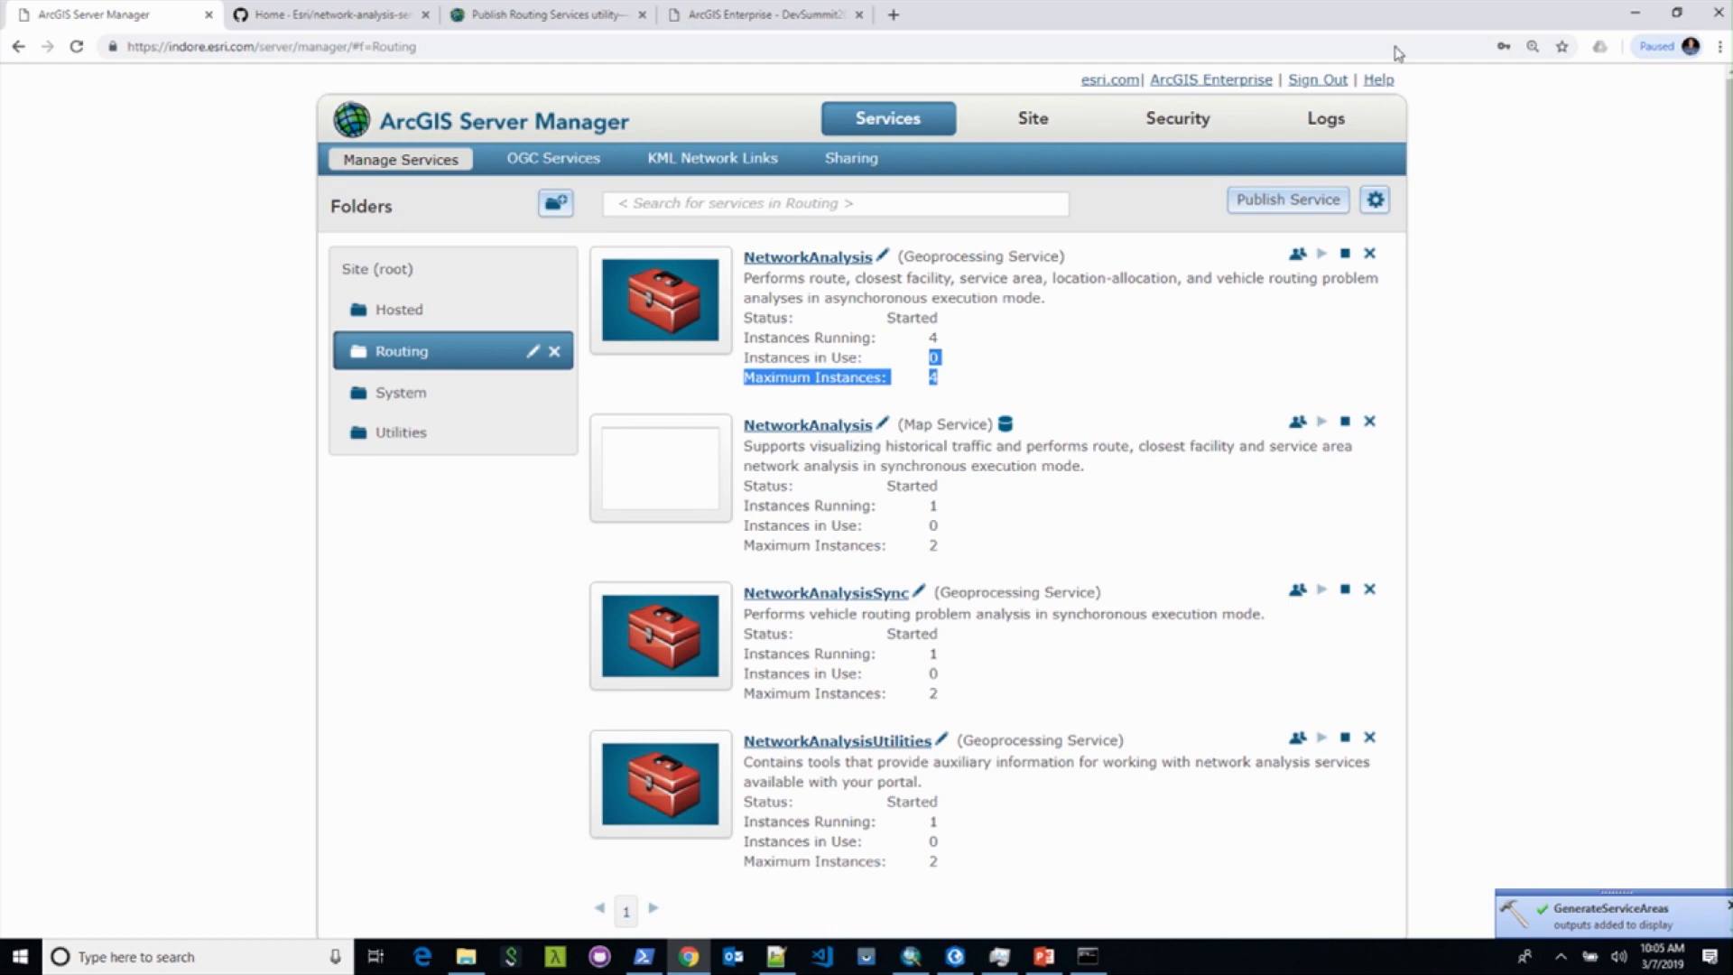
{"action": "left_click", "coordinate": [913, 957]}
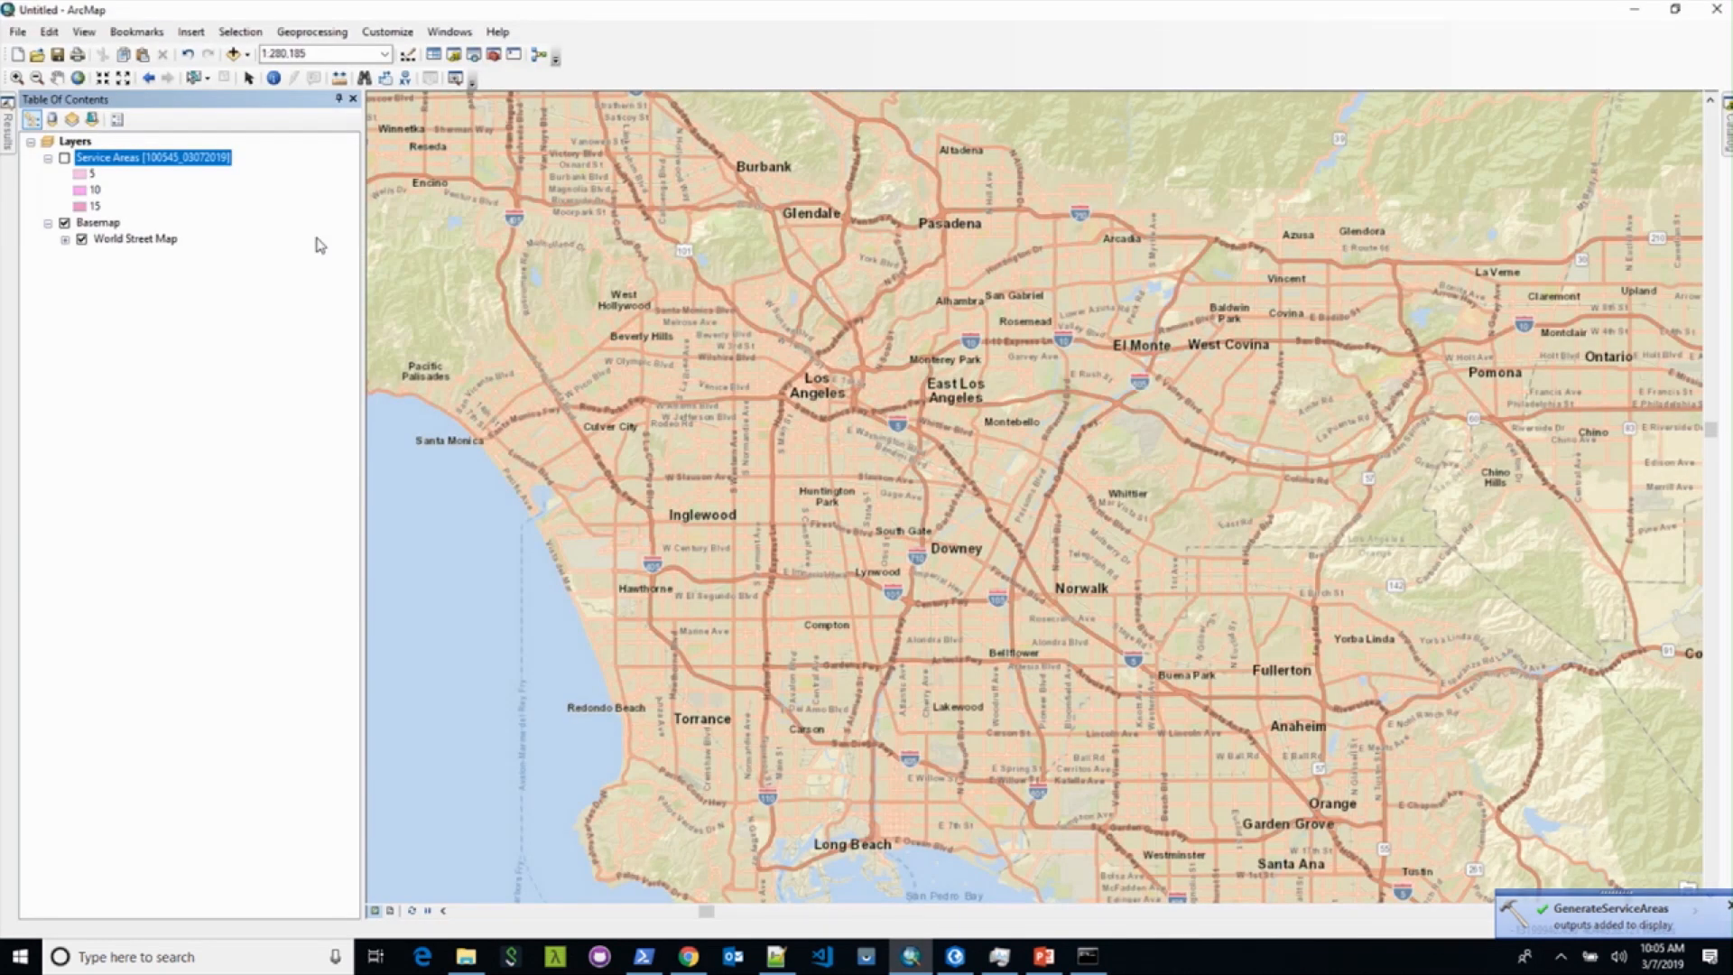
Step: Turn on the Service Areas layer to display the 5, 10 and 15-minute polygons near Bell
{"action": "left_click", "coordinate": [64, 159]}
{"action": "scroll", "coordinate": [941, 532], "scroll_direction": "up", "scroll_amount": 2}
{"action": "scroll", "coordinate": [942, 533], "scroll_direction": "down", "scroll_amount": 5}
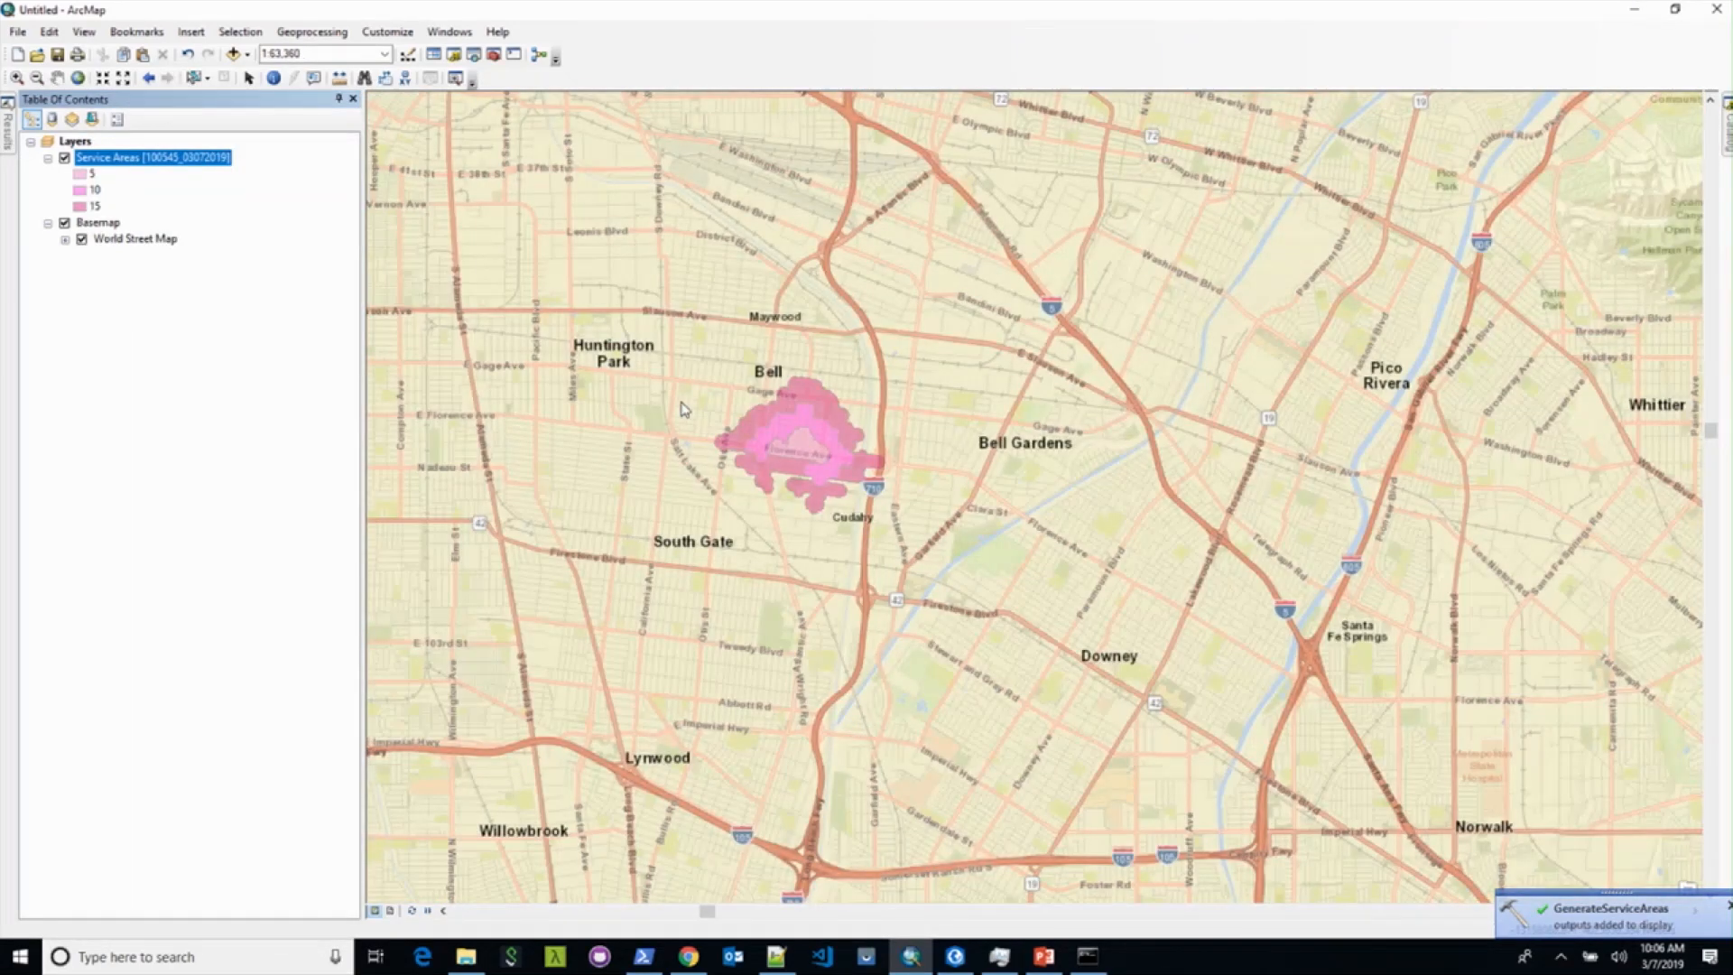
Step: Minimize ArcMap and start the PowerPoint slide show from the current slide
{"action": "left_click", "coordinate": [1636, 9]}
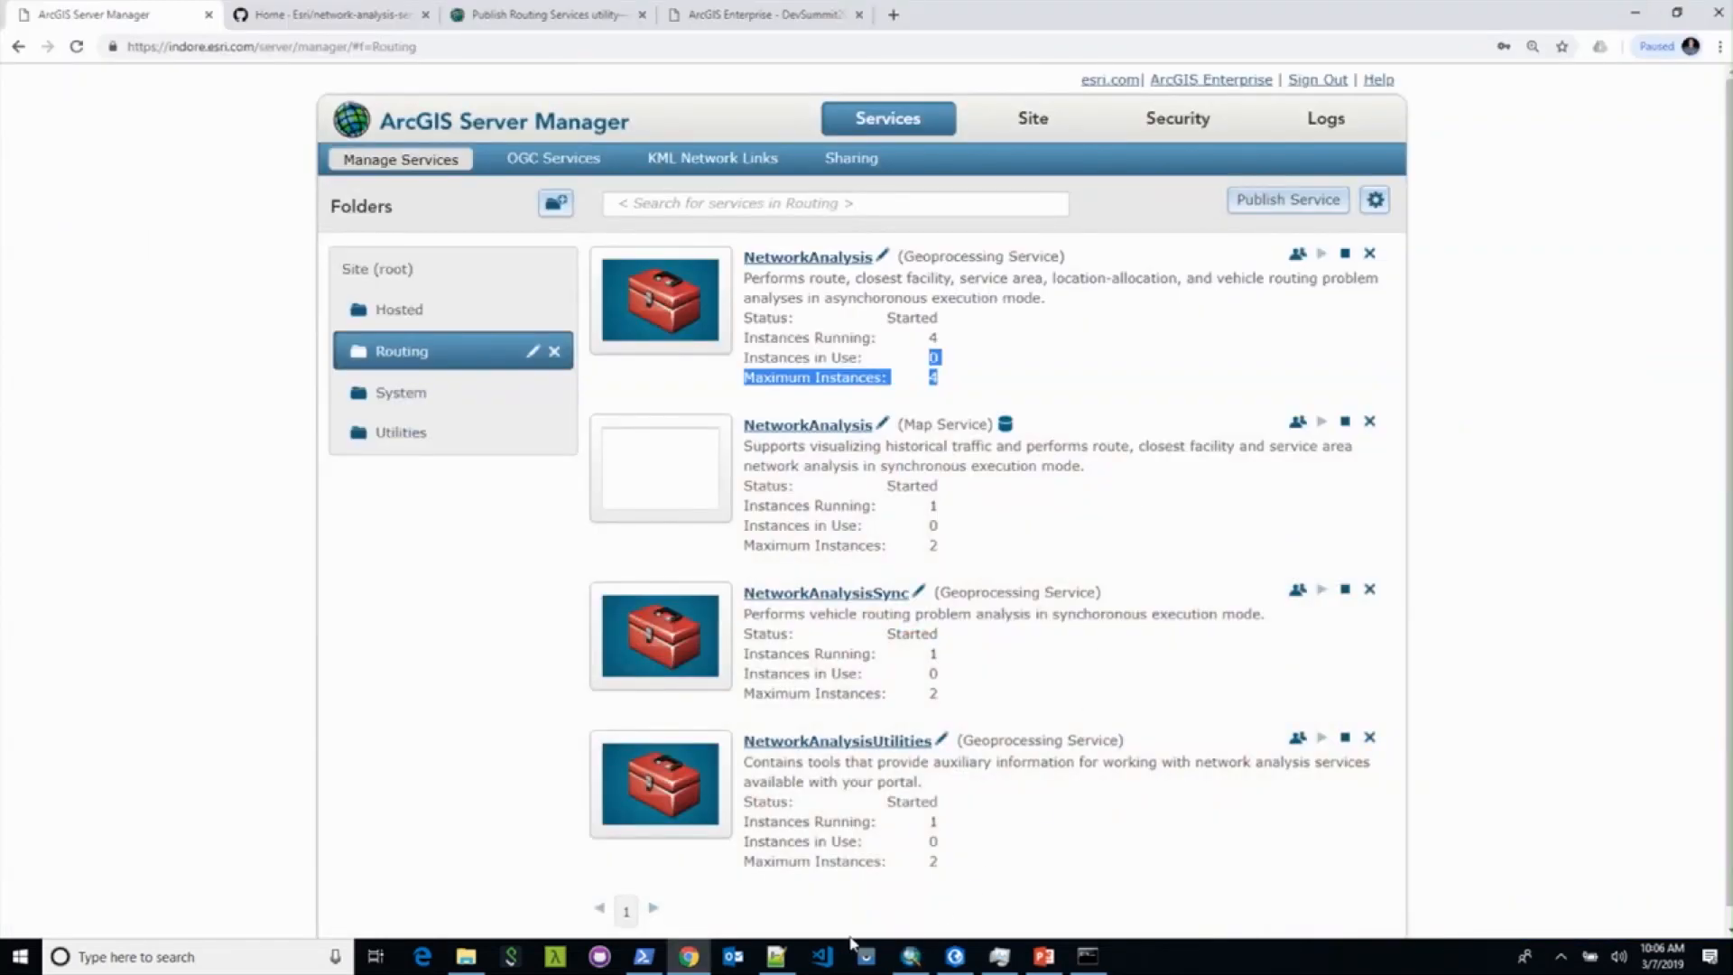
{"action": "left_click", "coordinate": [1043, 955]}
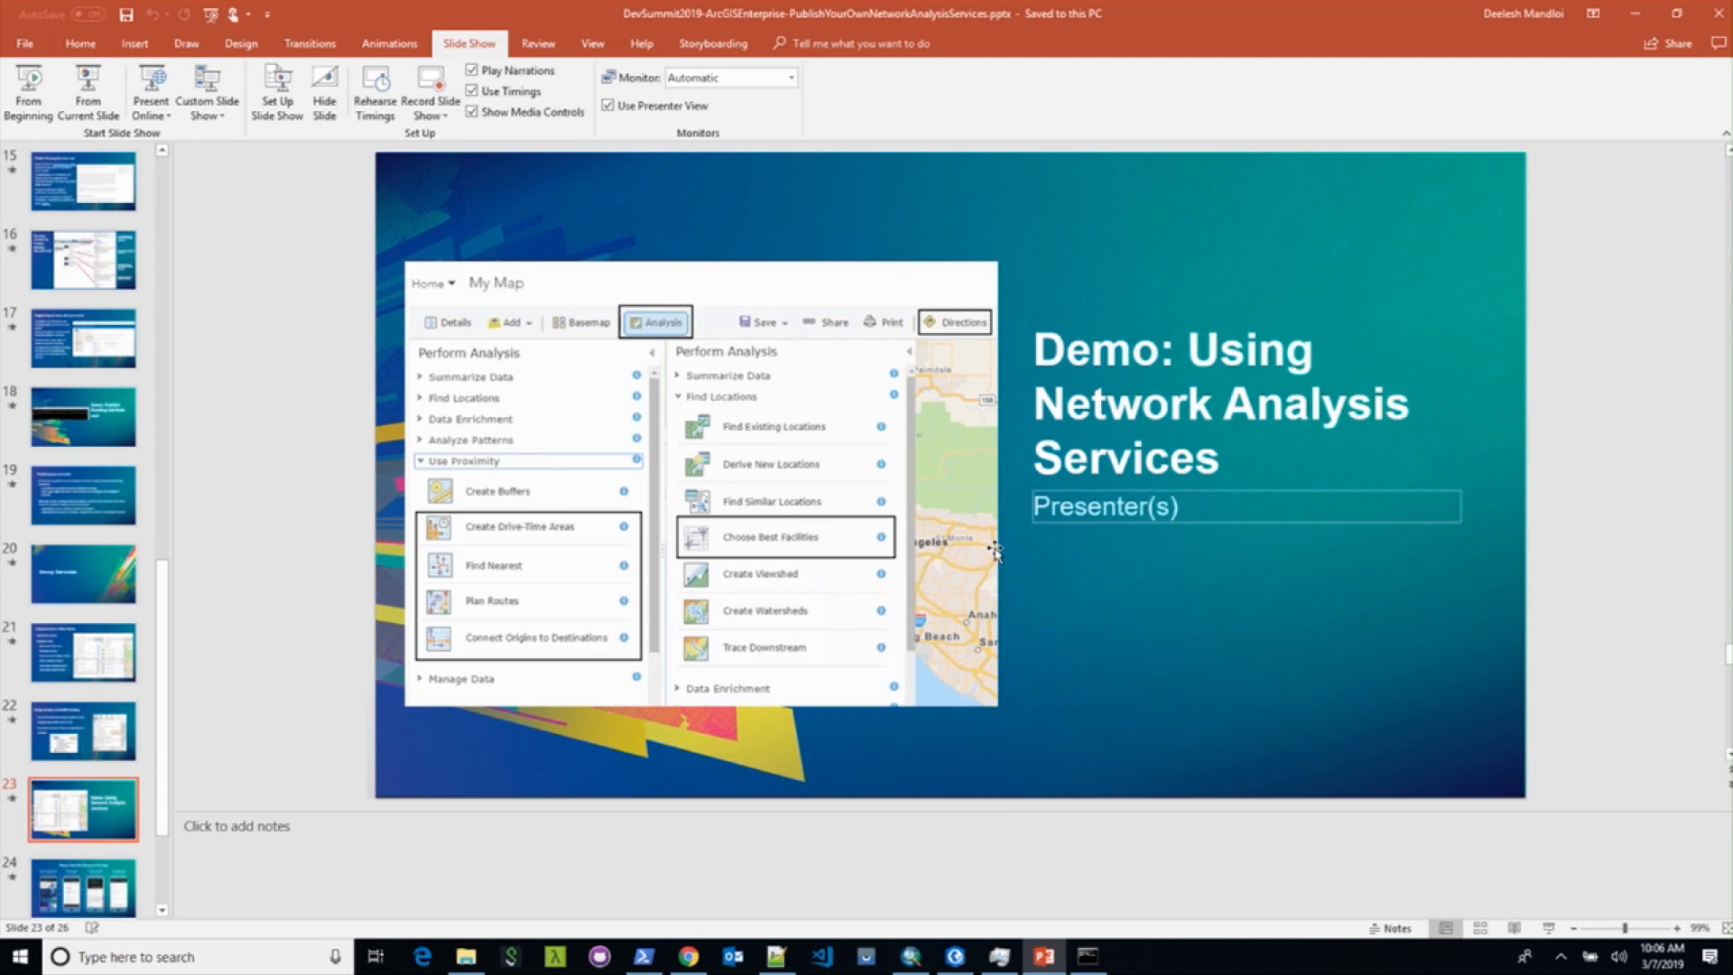
{"action": "left_click", "coordinate": [87, 88]}
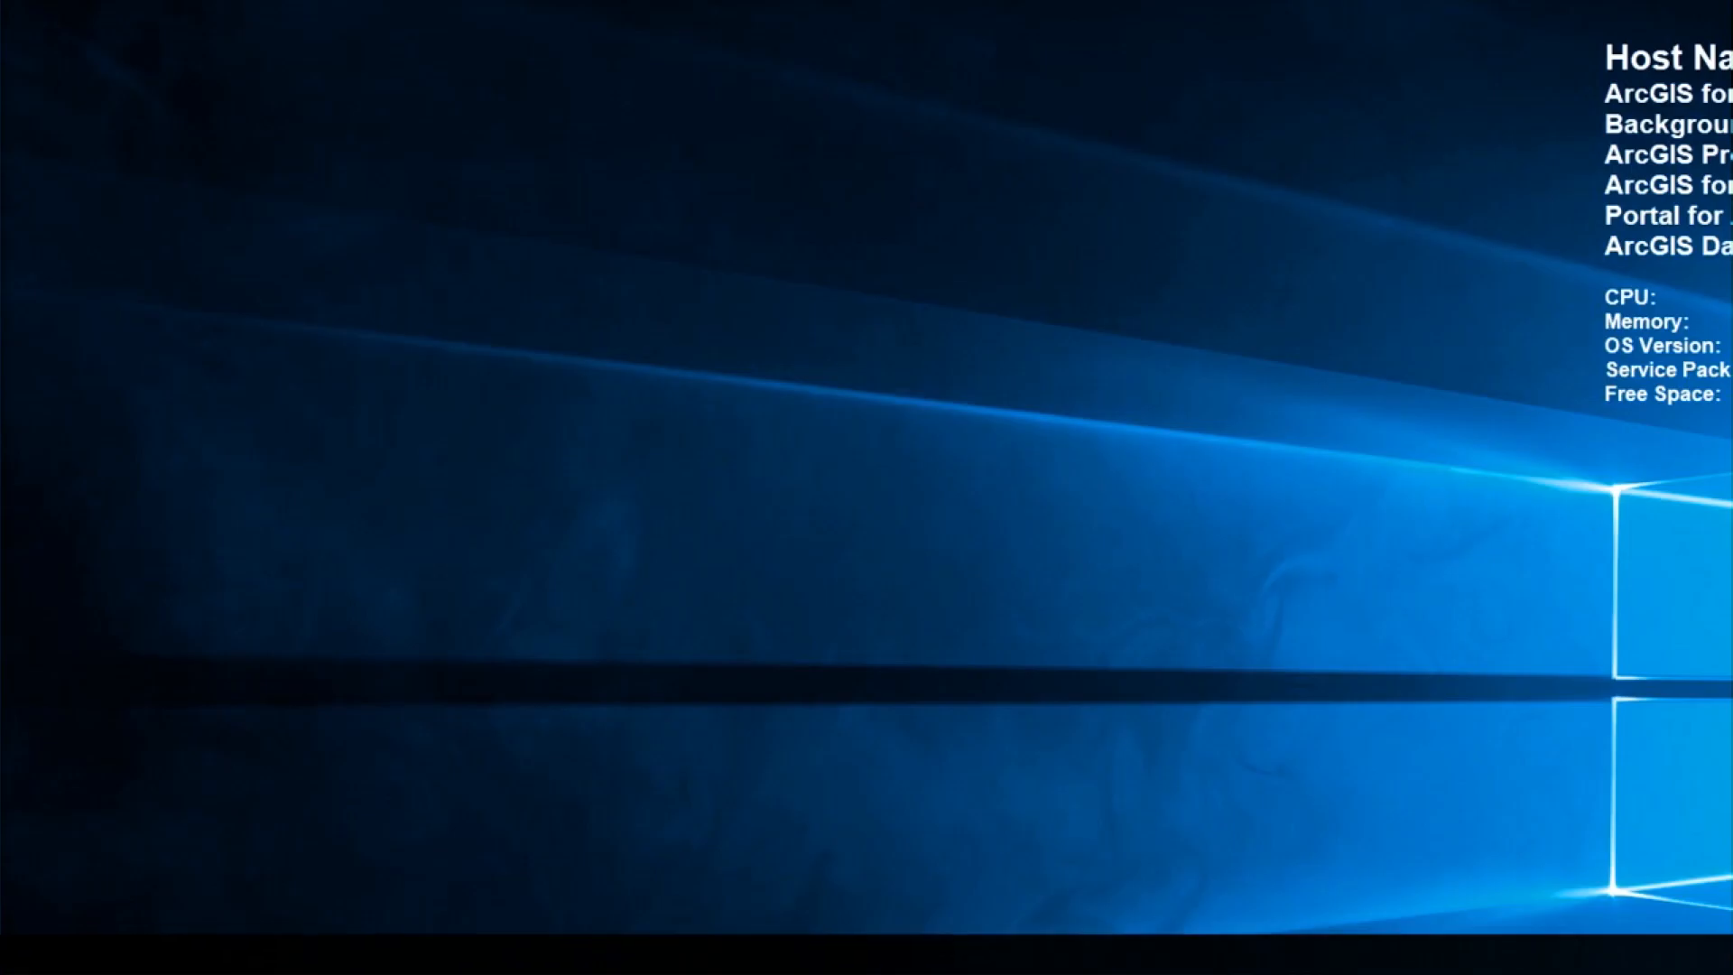